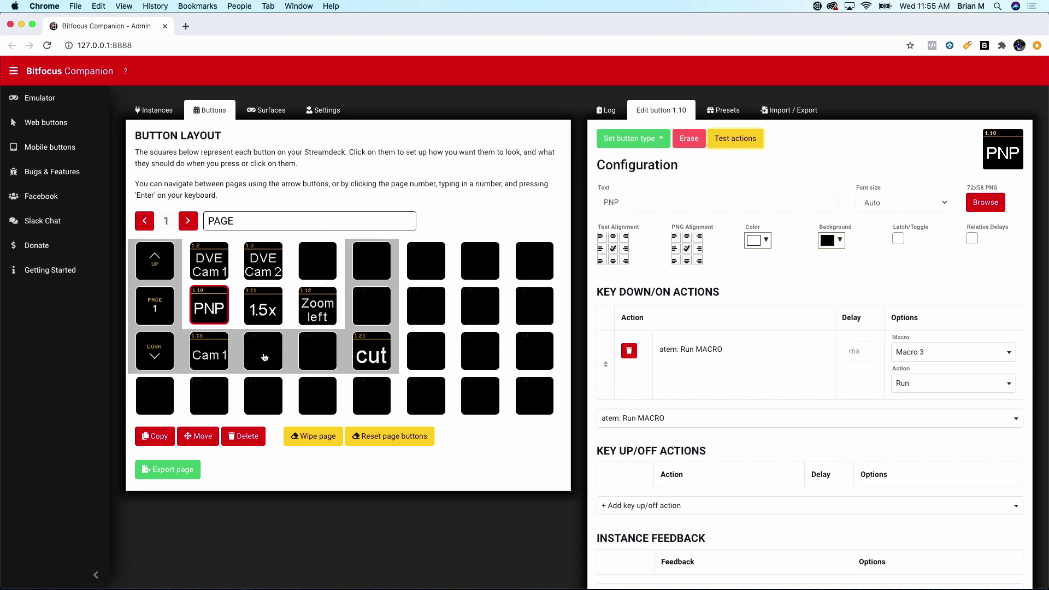
- Make button 1.19 a regular button labelled 'Cam 2'
left_click(265, 358)
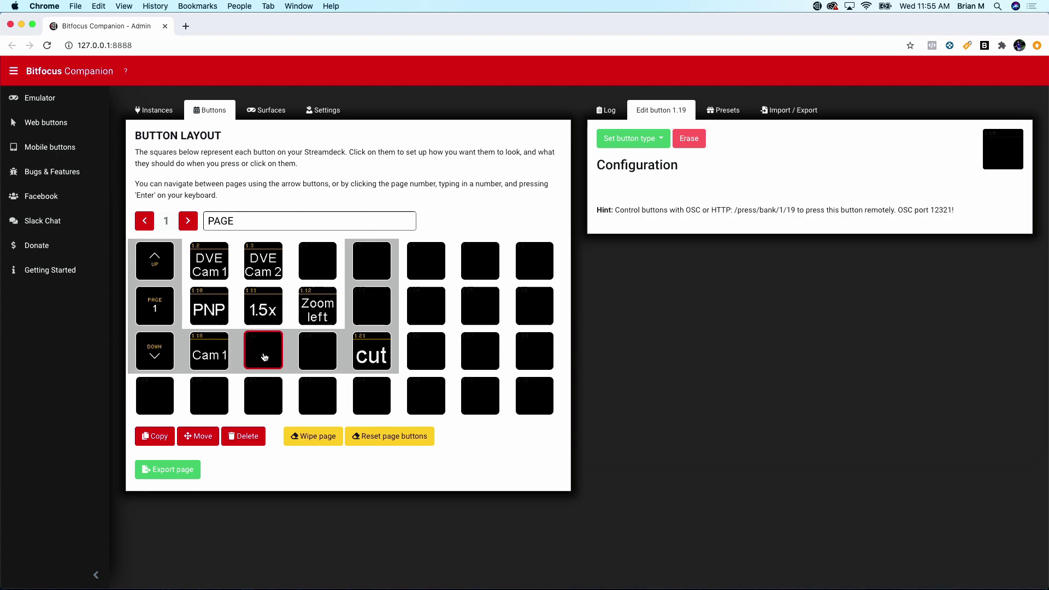
left_click(658, 141)
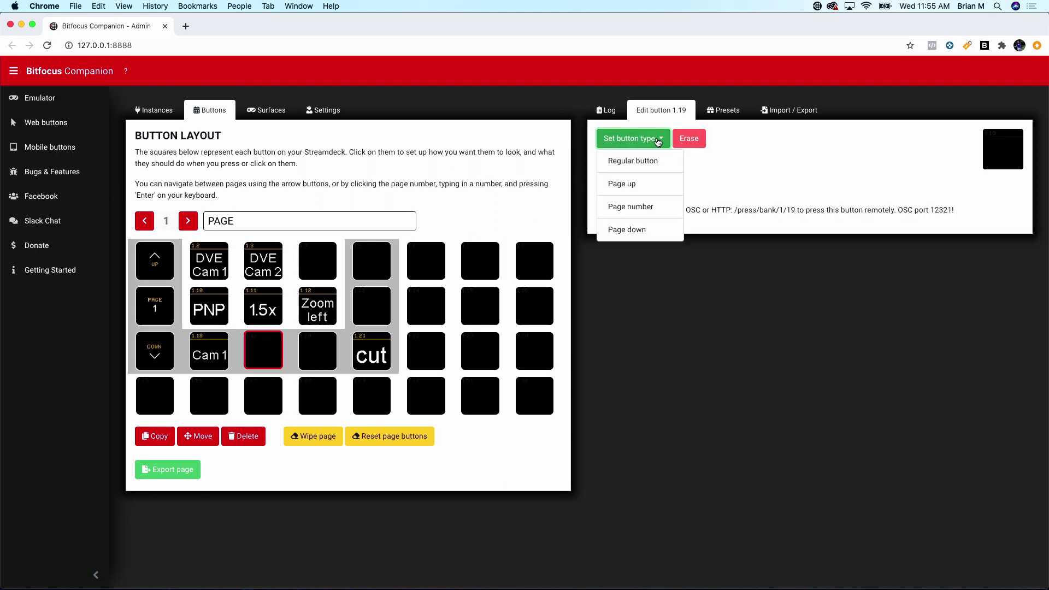
left_click(650, 160)
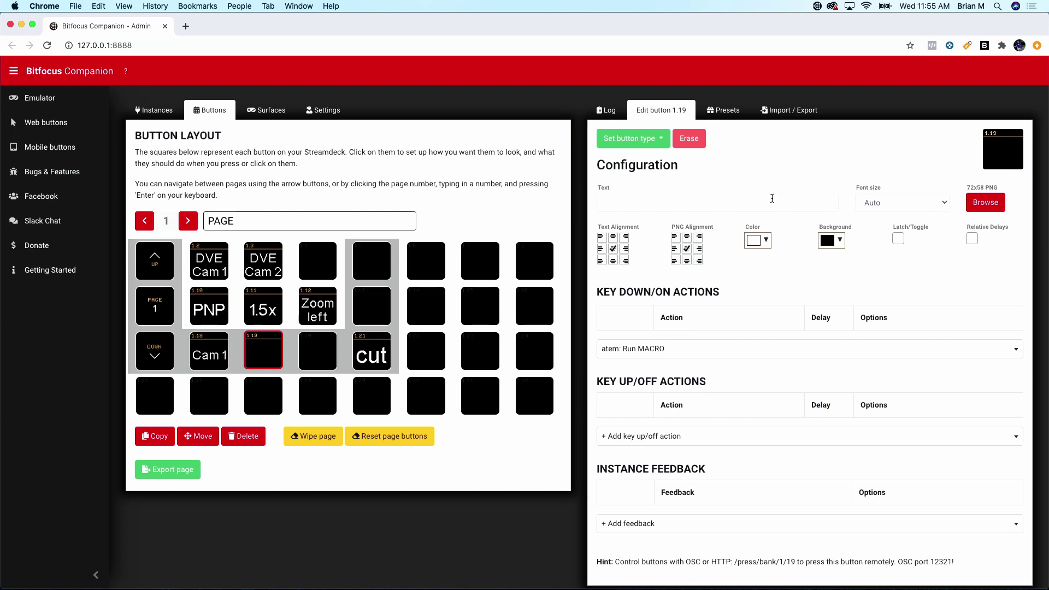
left_click(676, 204)
type("Cam ")
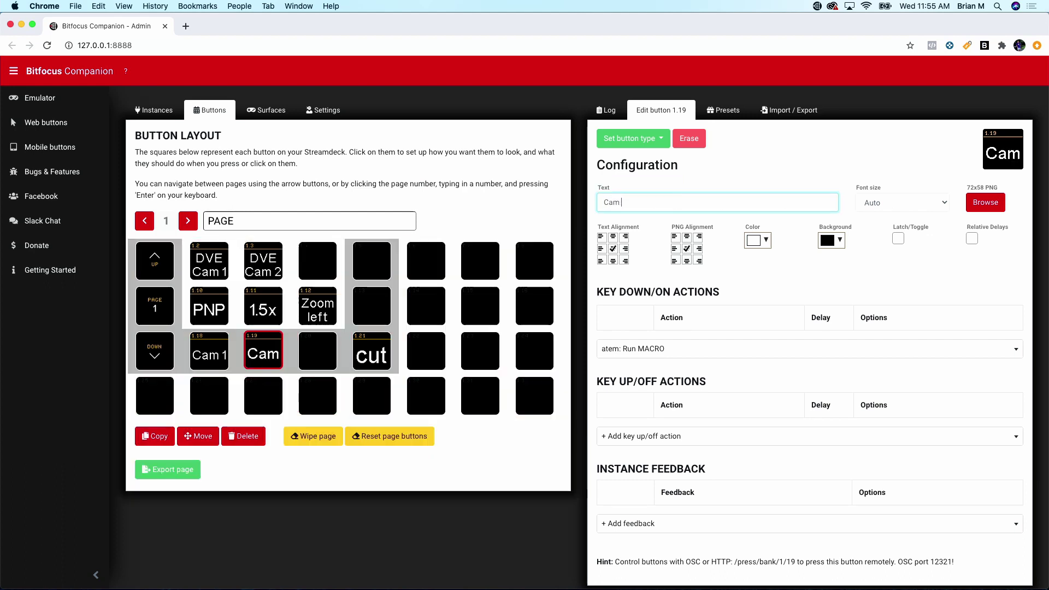
type("2")
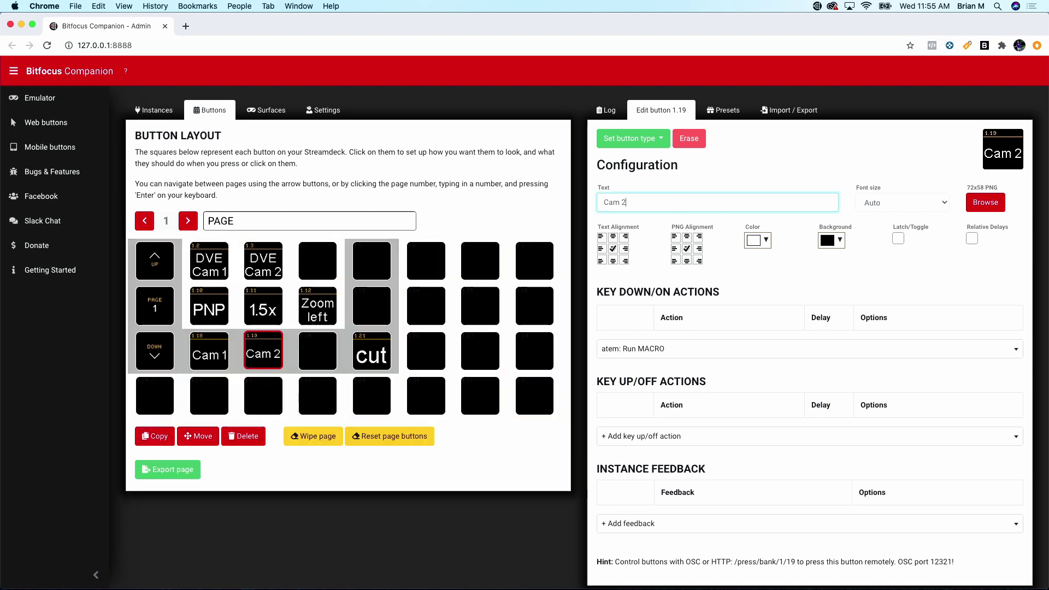
- Add an 'atem: Set input on Preview' action with Camera 2 as the input
left_click(803, 354)
scroll(797, 474, "down", 3)
scroll(797, 475, "down", 10)
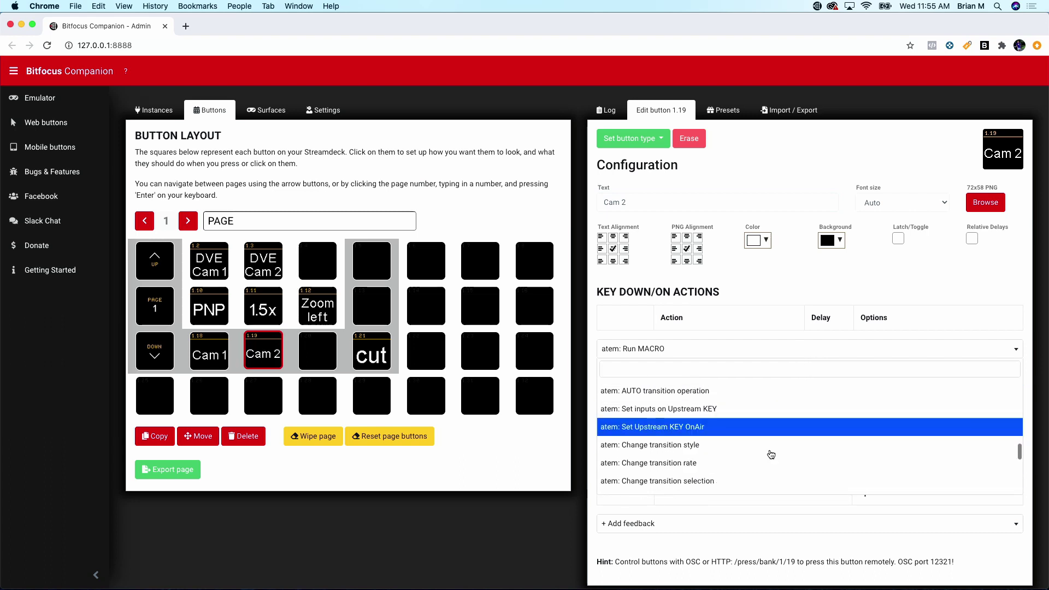
scroll(768, 461, "down", 1)
scroll(769, 461, "up", 3)
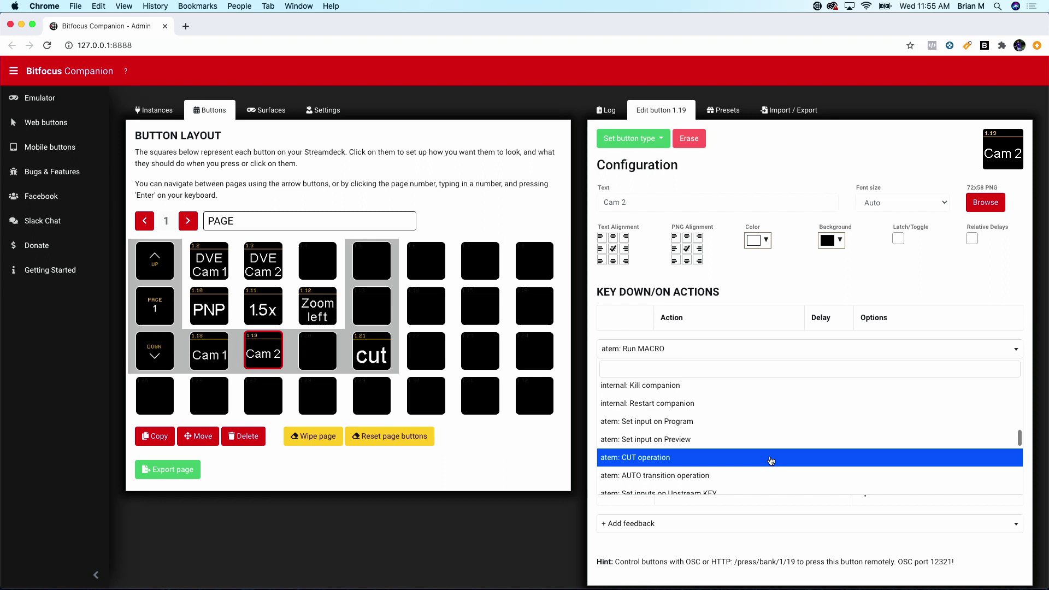
scroll(747, 441, "up", 1)
left_click(746, 442)
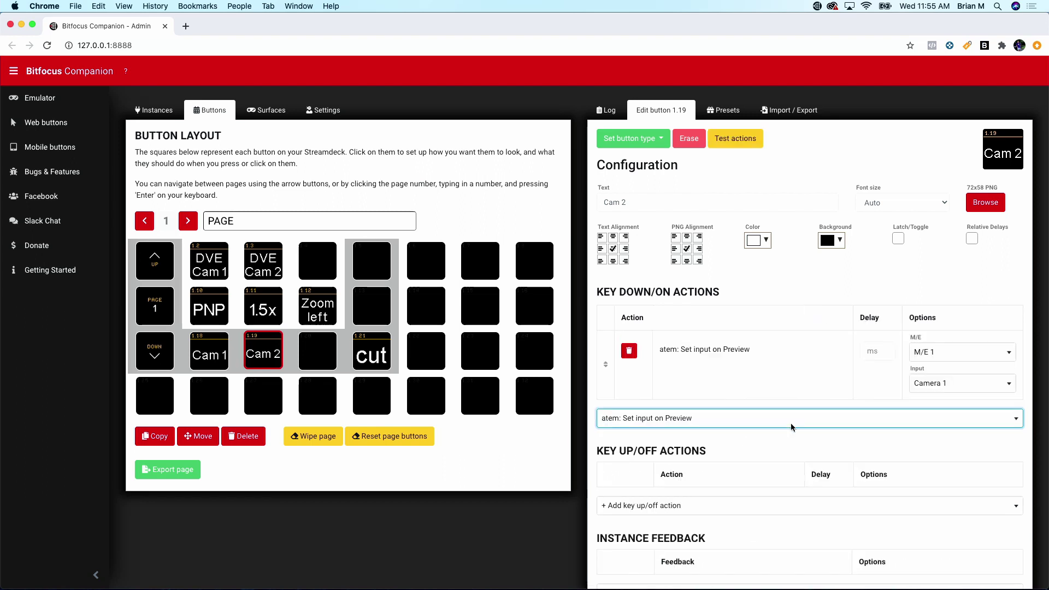
left_click(977, 385)
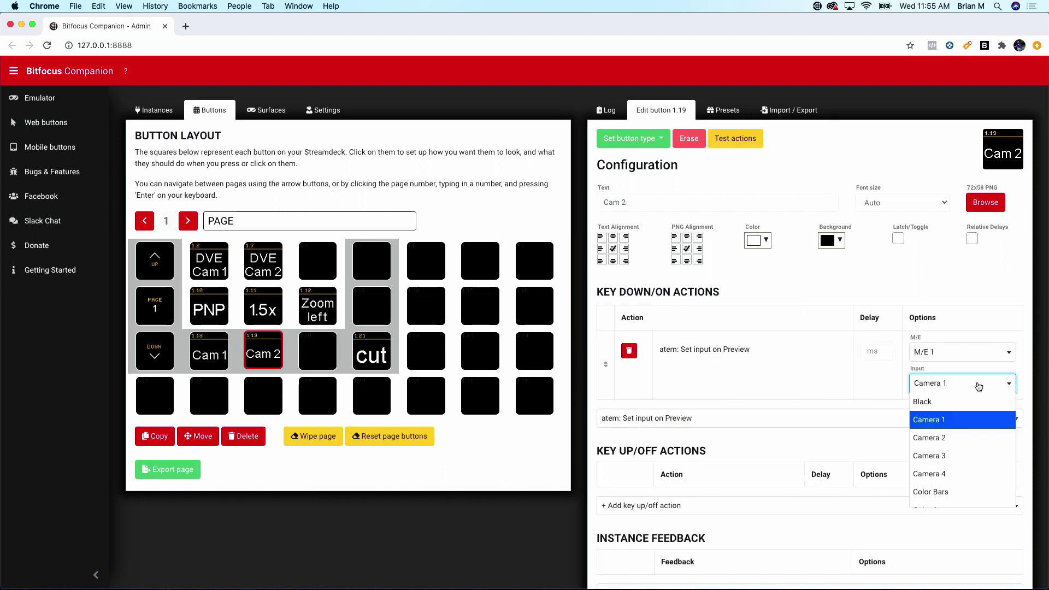
left_click(956, 439)
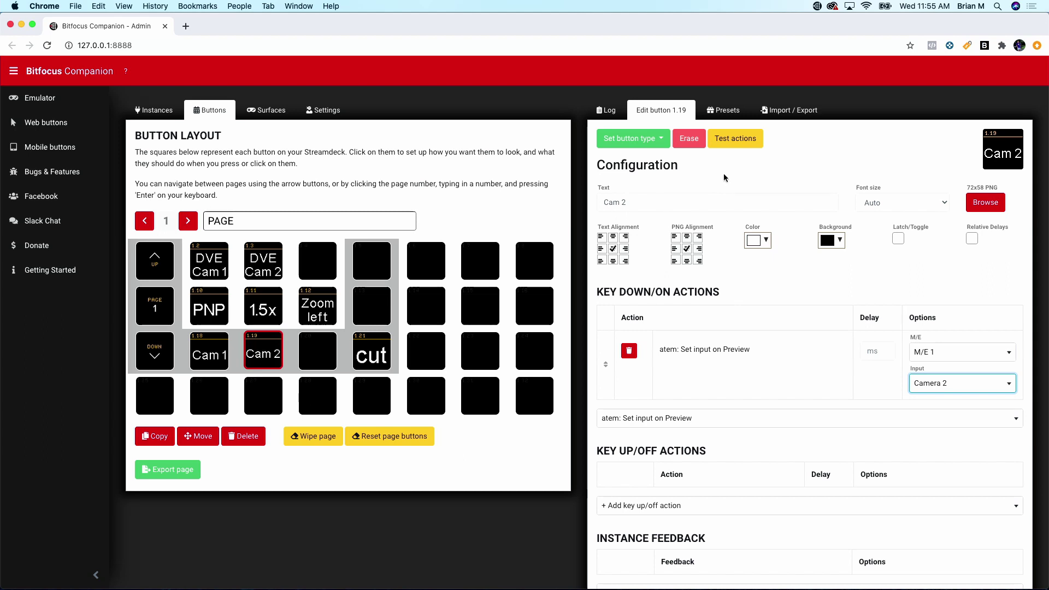
- Run Test actions on the Cam 2 button several times to confirm it previews Camera 2
left_click(736, 140)
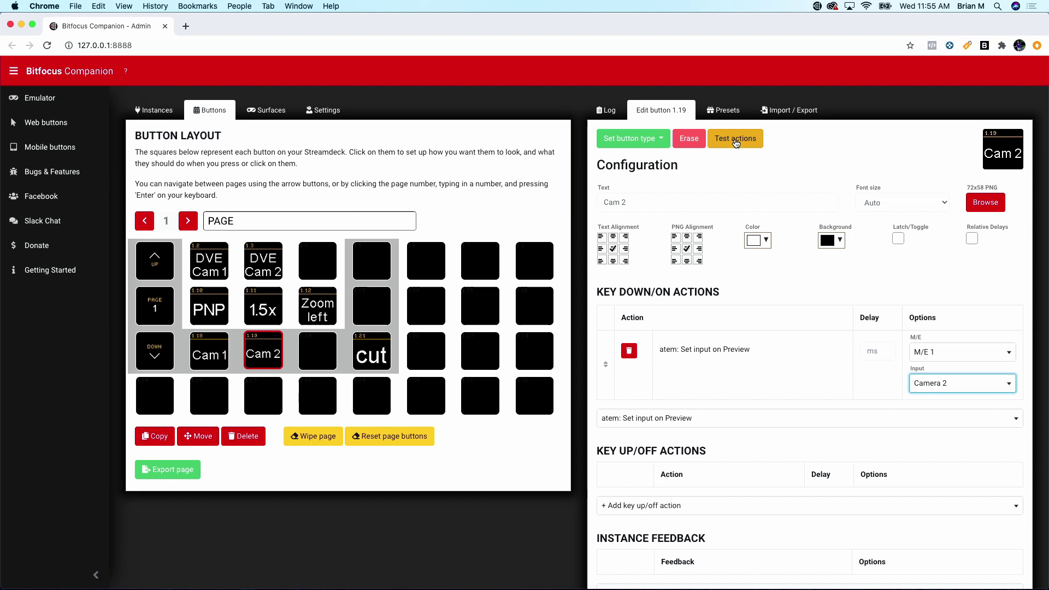
left_click(736, 141)
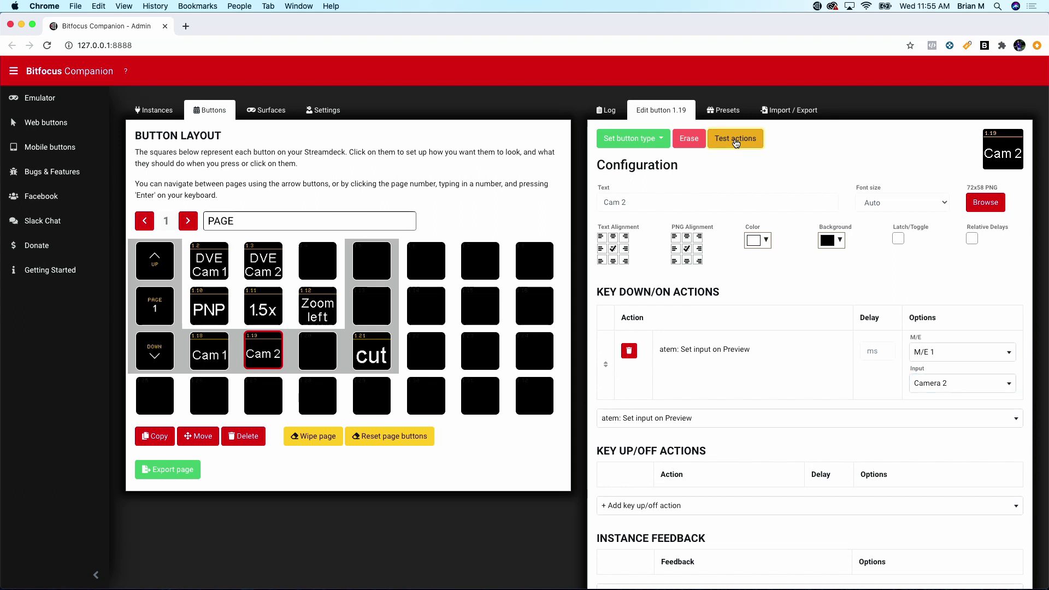
left_click(735, 143)
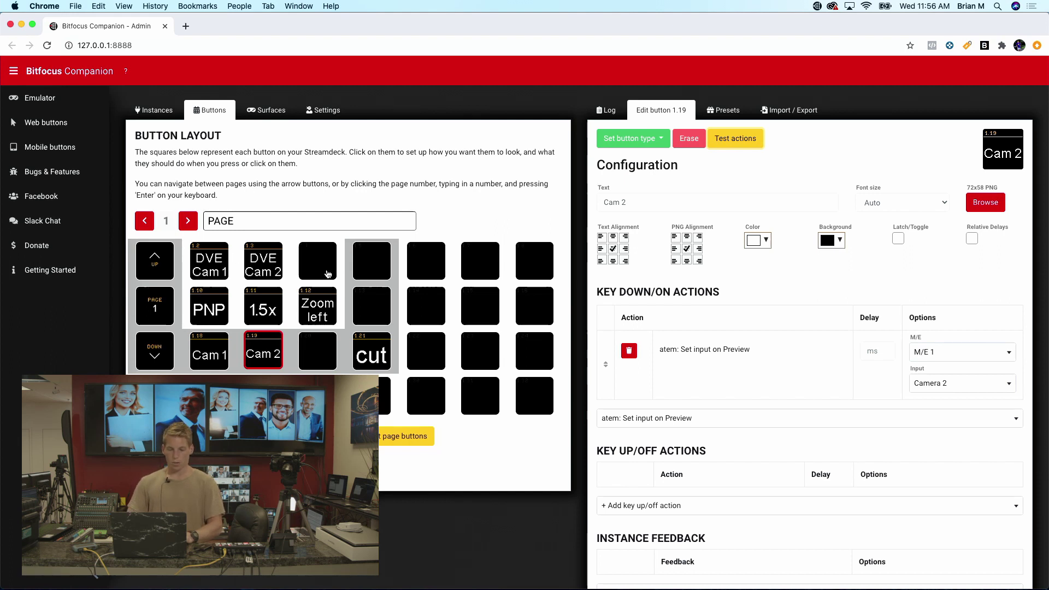
- In ATEM Software Control, set Upstream Key 1's fill to Camera 3, then preview Camera 2
key("ctrl+Right")
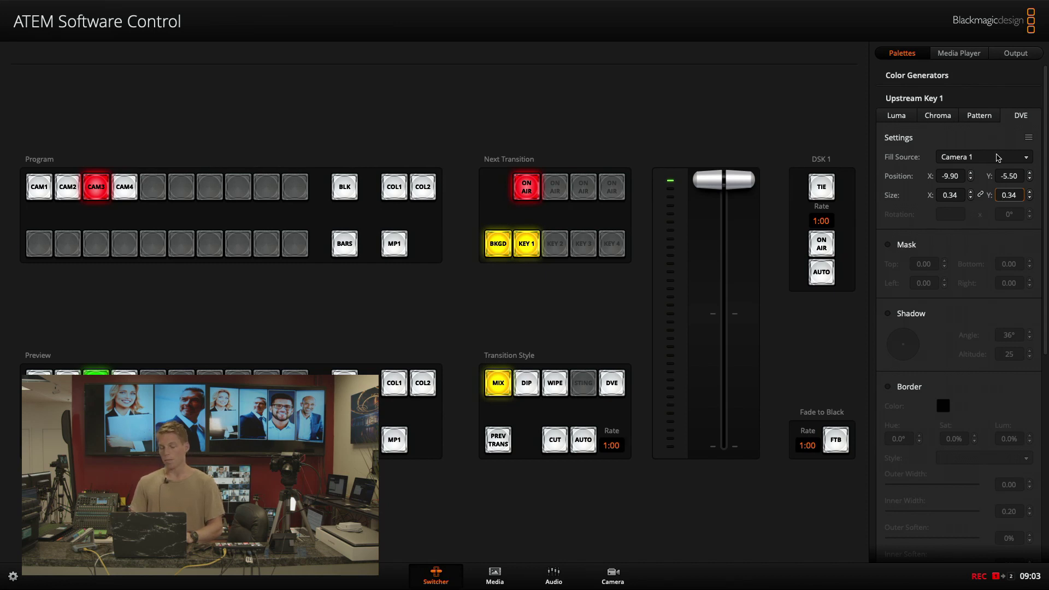
left_click(998, 158)
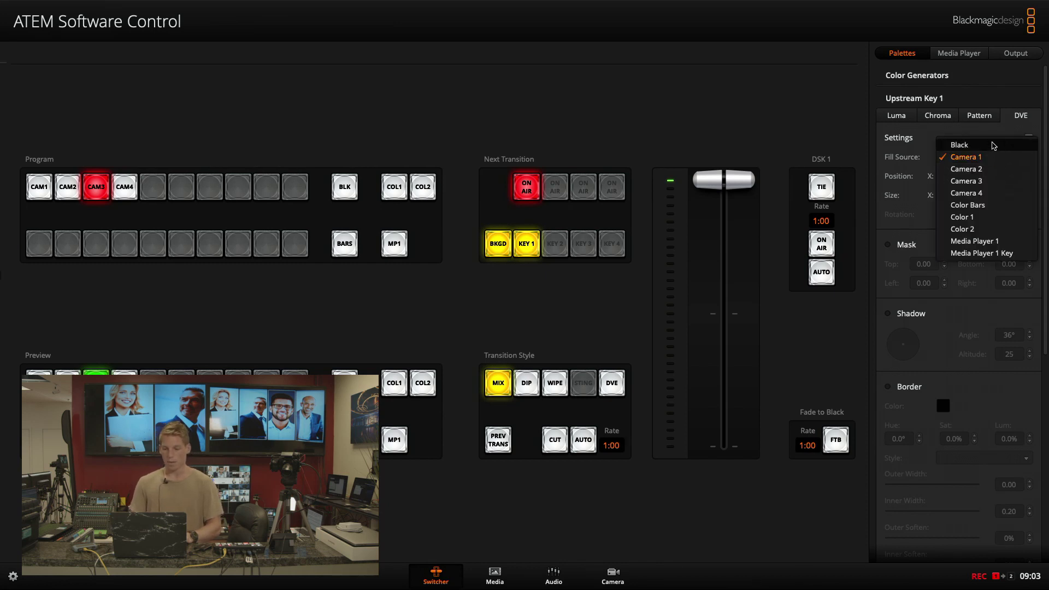
left_click(992, 182)
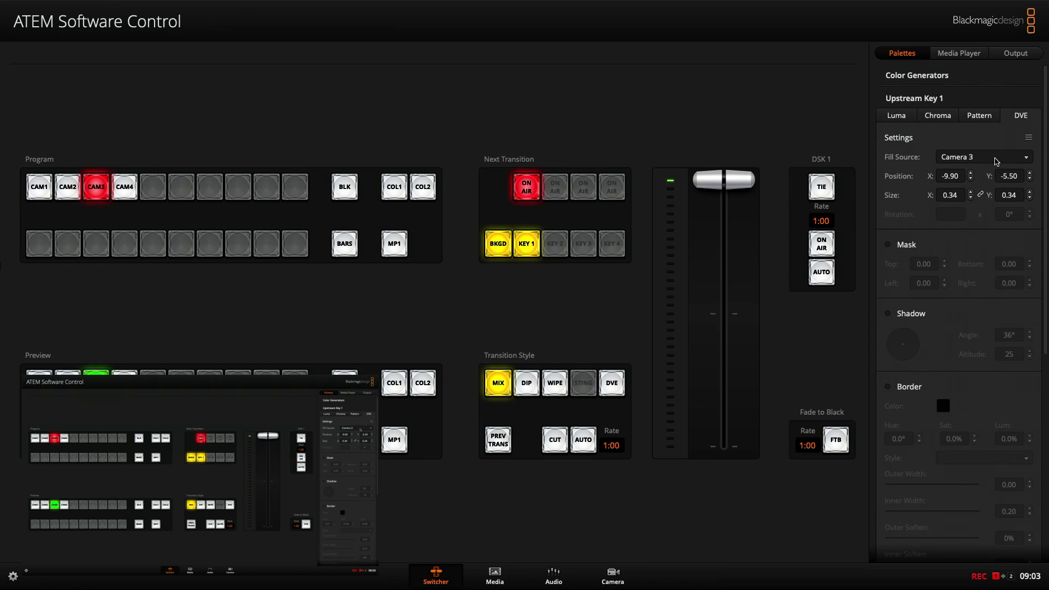
key("2")
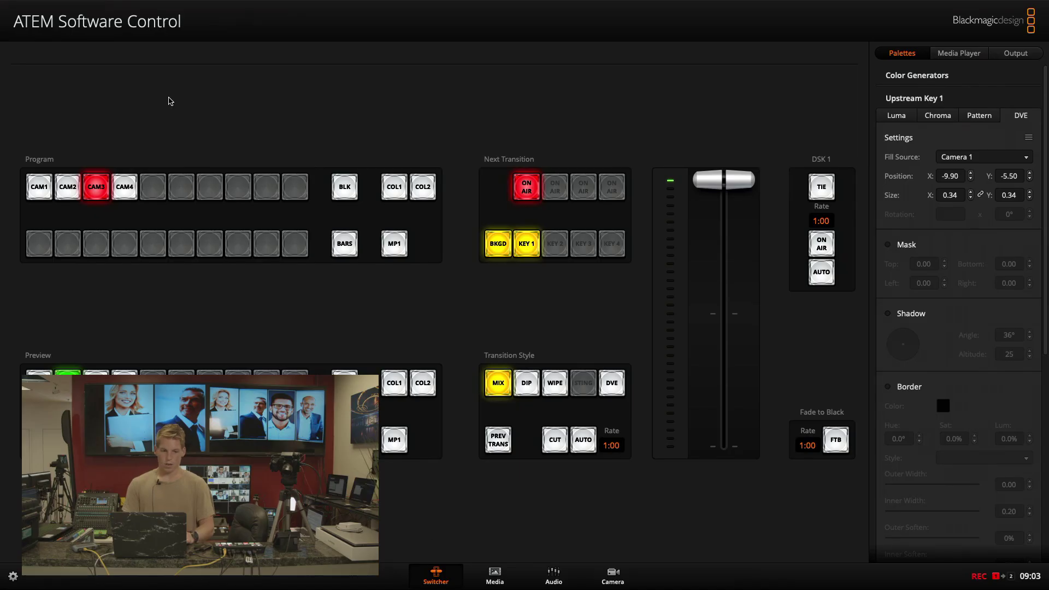
- Open Macros > Macros and create a new macro named 'DVE Cam 3'
mouse_move(122, 5)
left_click(162, 6)
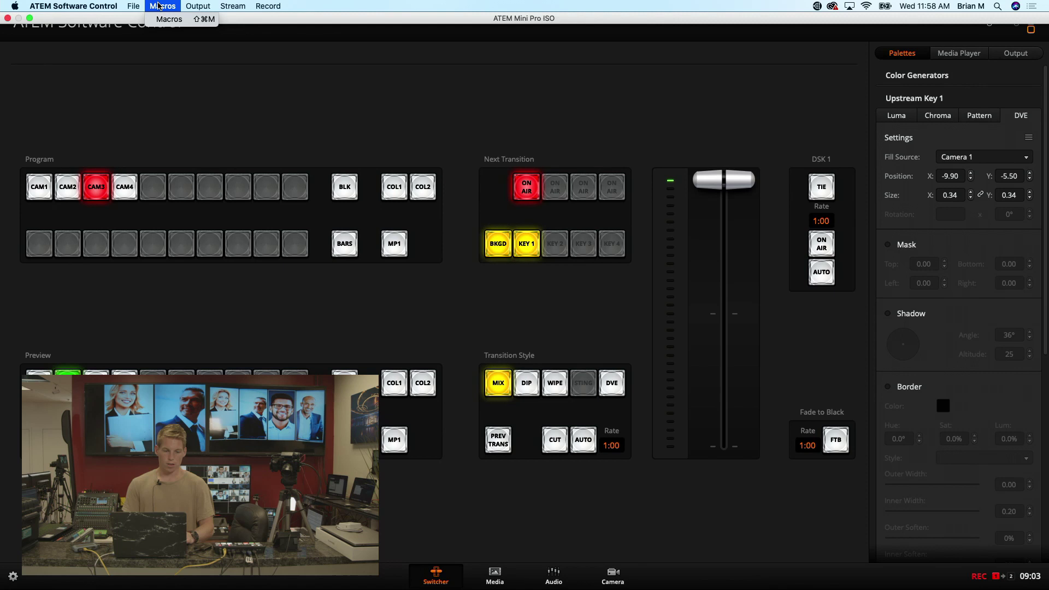
left_click(168, 20)
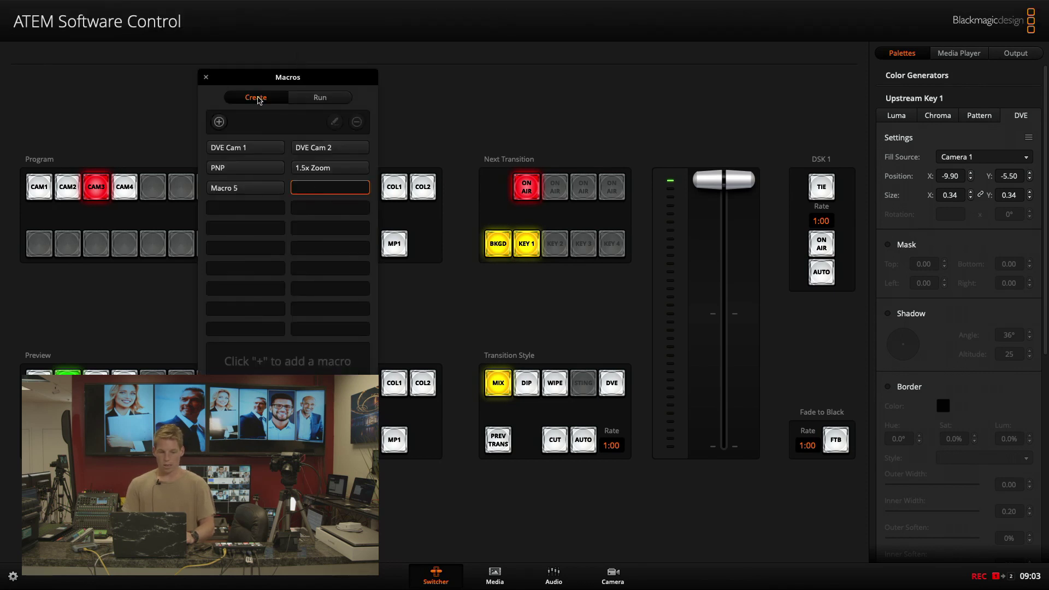
left_click(219, 121)
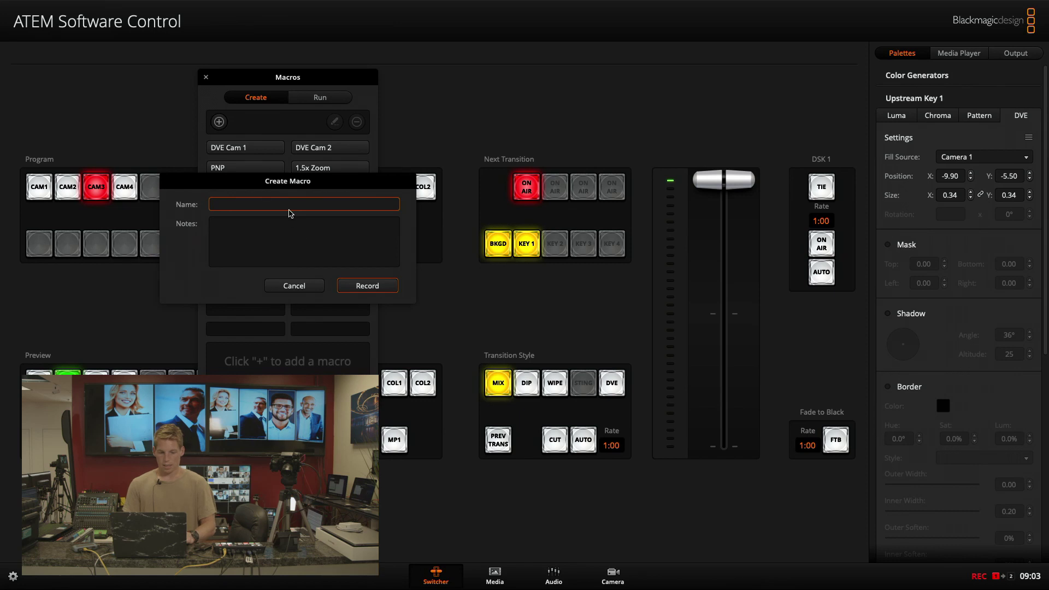
type("k")
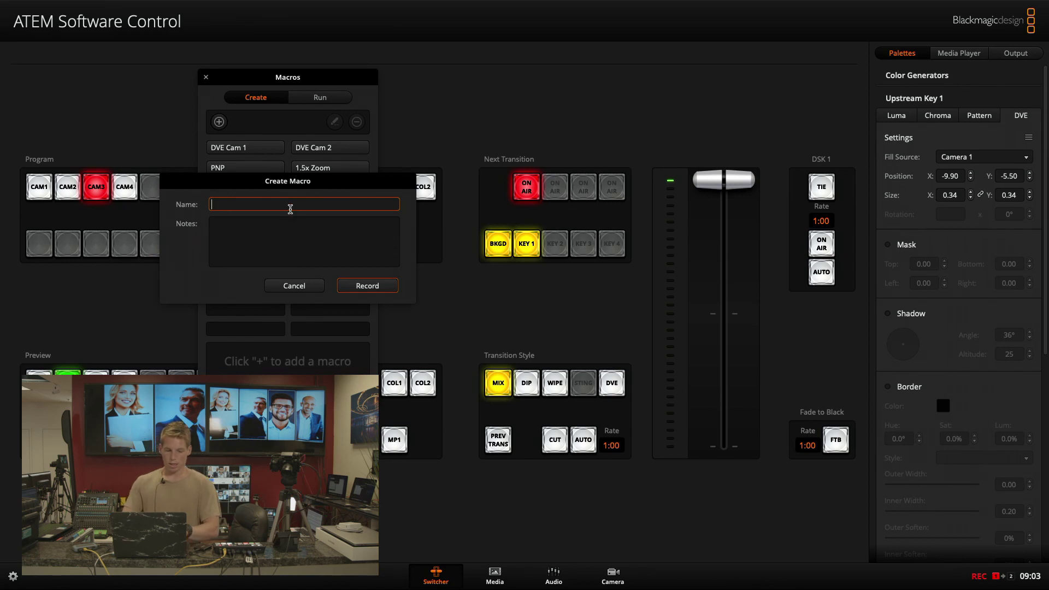
type("VE Cam 3")
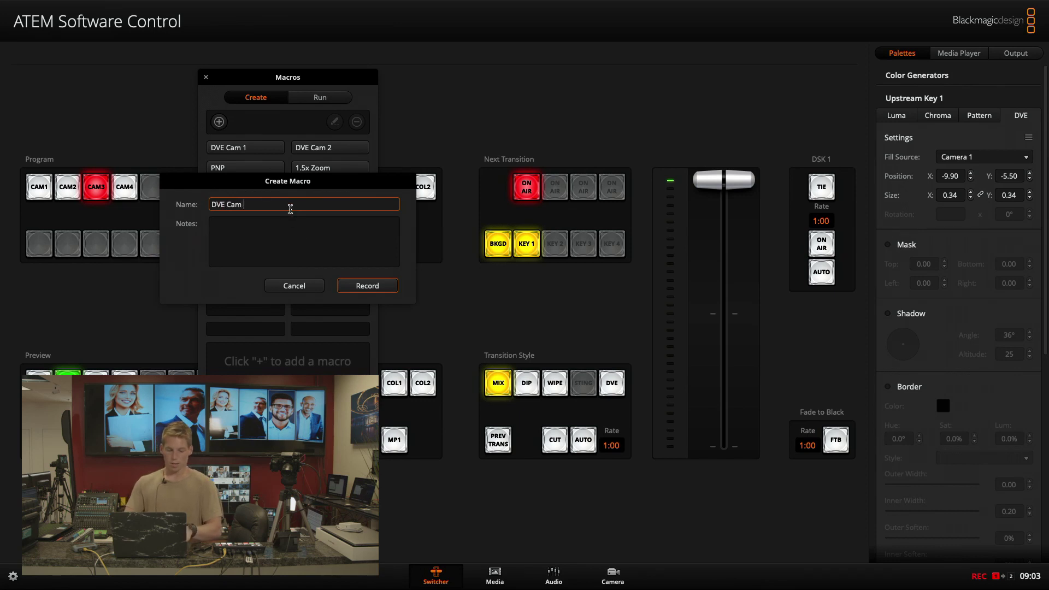
- Record the DVE Cam 3 macro setting Upstream Key 1's fill source to Camera 3
left_click(368, 286)
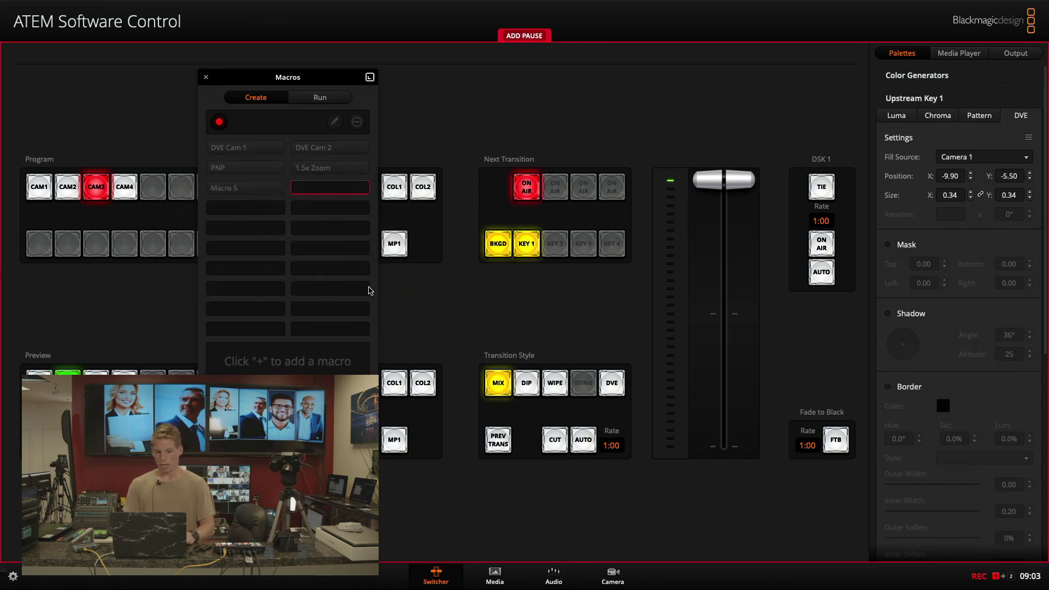
left_click(999, 160)
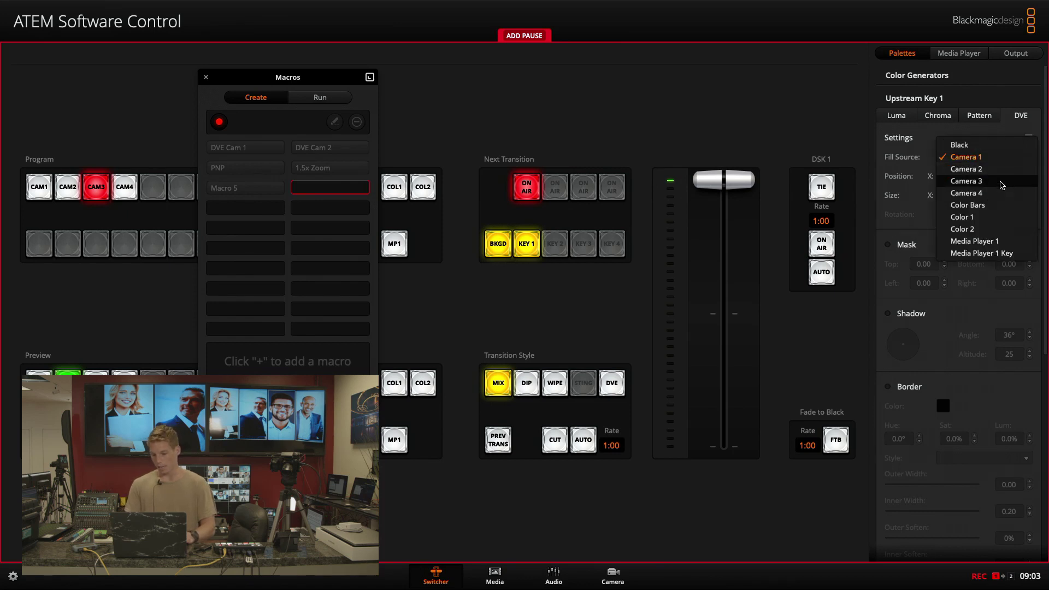
left_click(1001, 181)
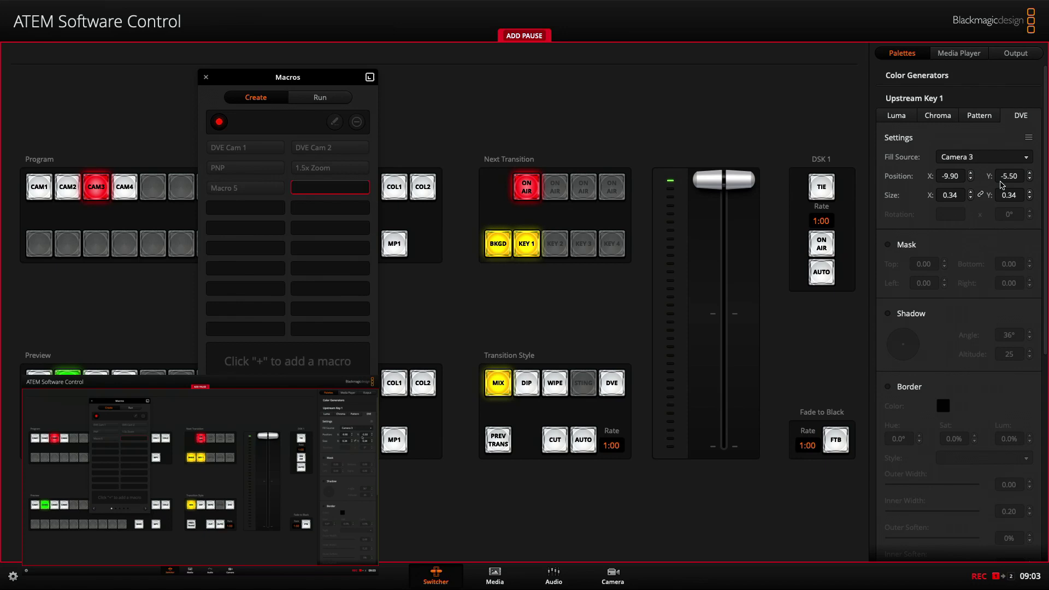
left_click(219, 122)
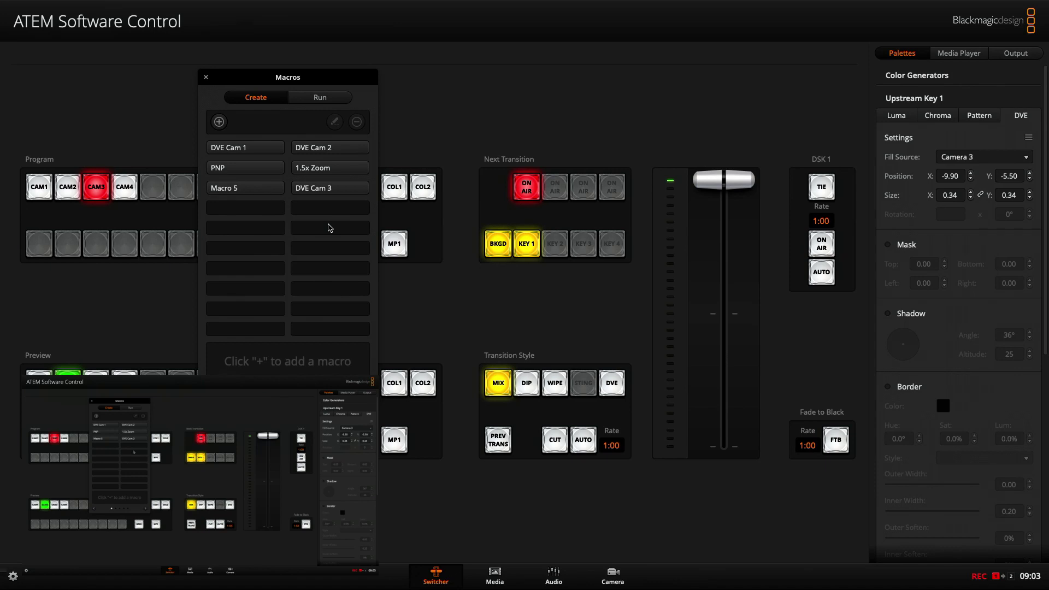
- On the Run tab, run the DVE Cam 1 macro, then DVE Cam 3
left_click(327, 101)
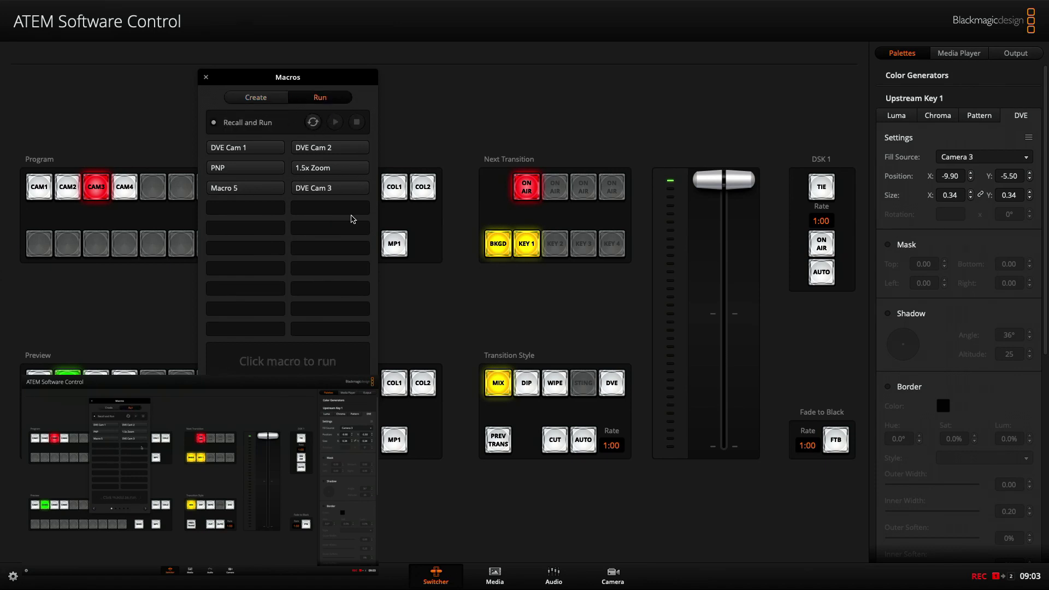
left_click(253, 149)
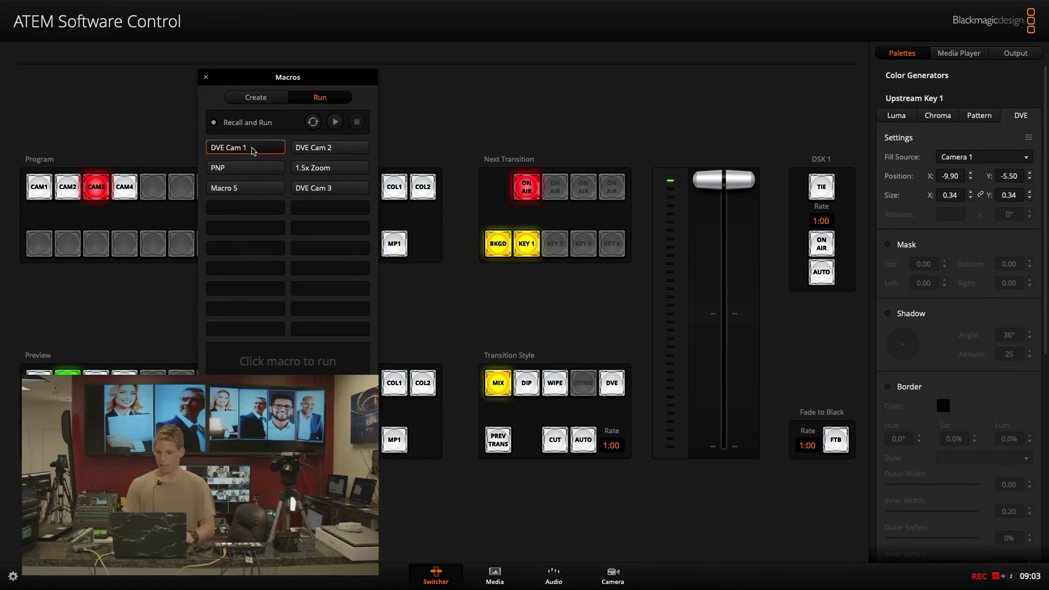
left_click(346, 190)
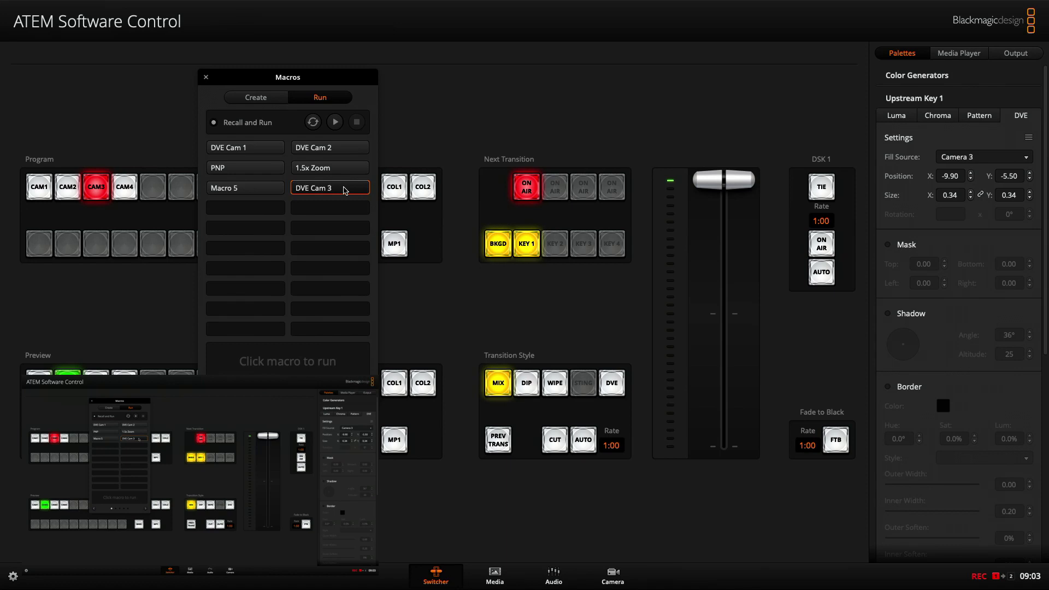
- Rerun DVE Cam 1, then make Companion button 1.4 a regular button labelled 'DVE Cam 3'
left_click(255, 145)
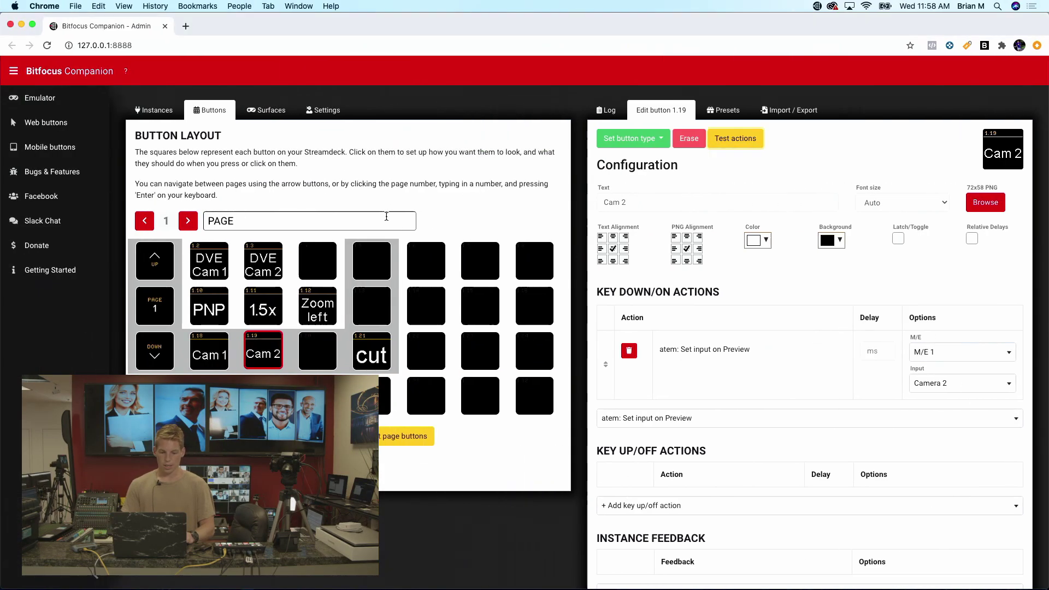
left_click(314, 264)
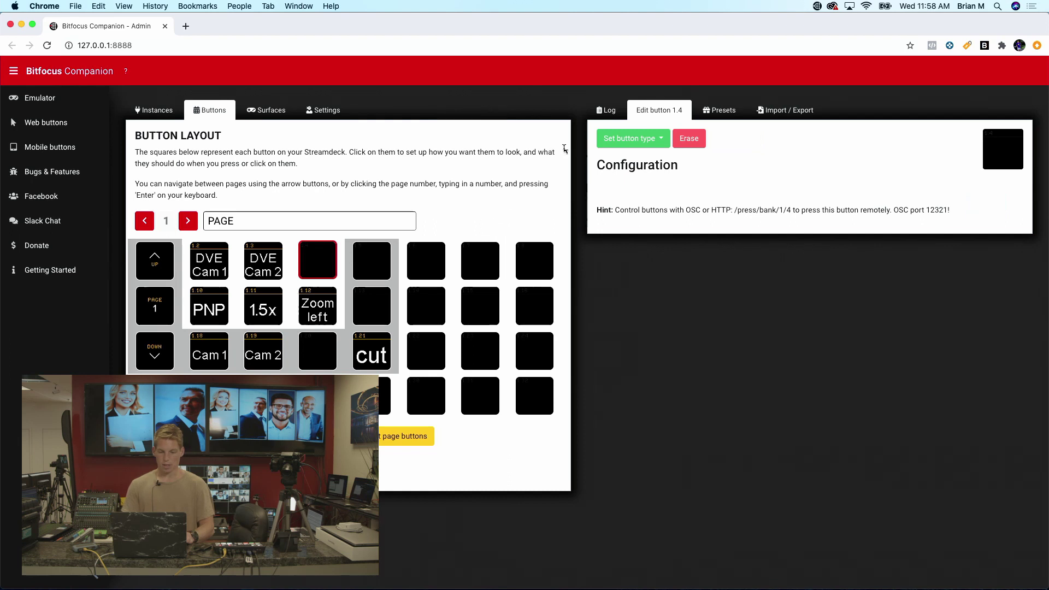
left_click(649, 139)
left_click(659, 159)
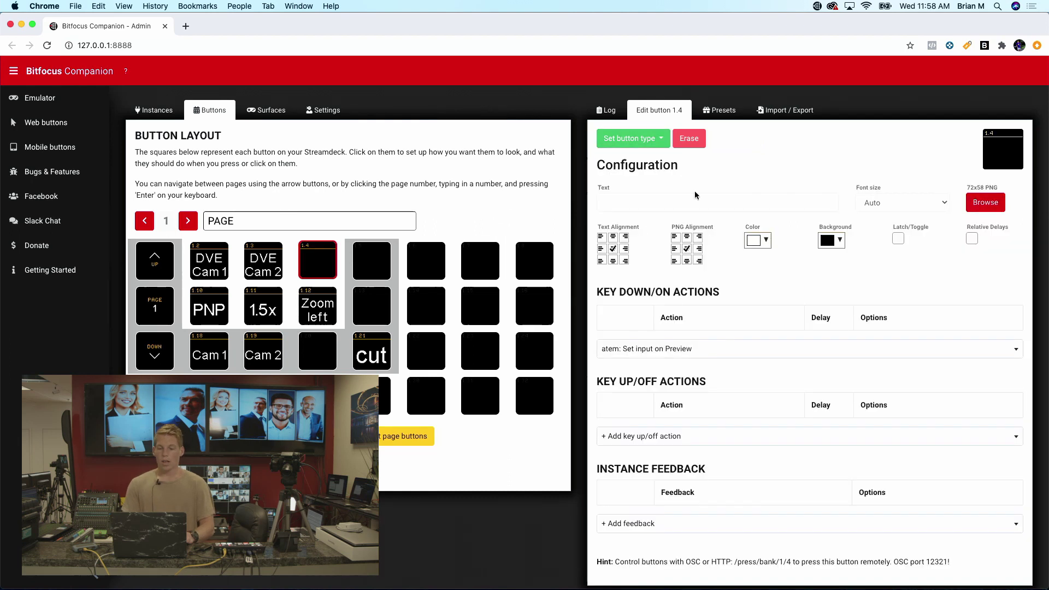
left_click(693, 202)
type("D")
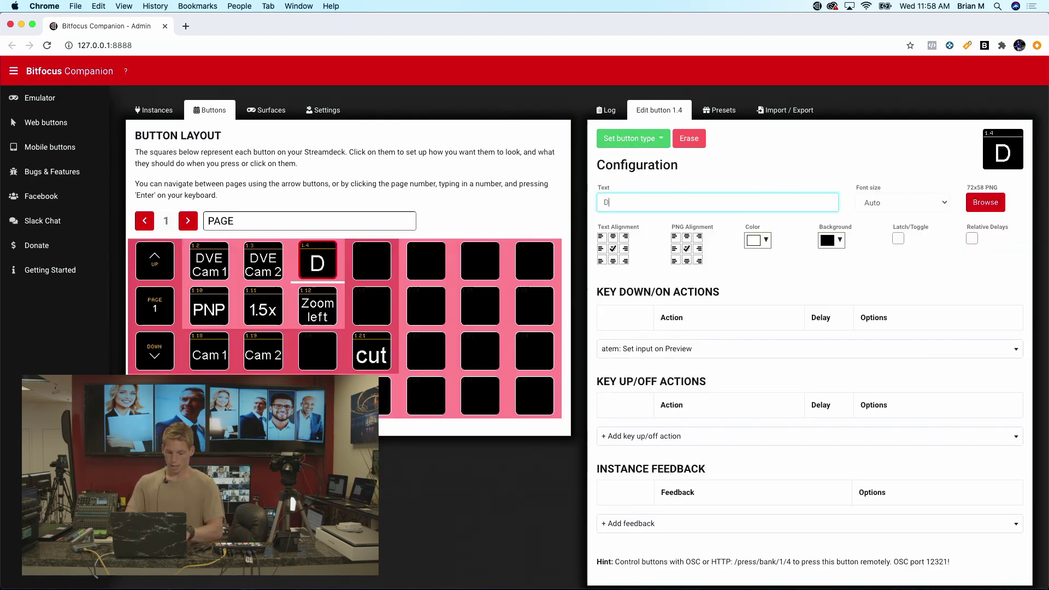
type("VE Cam 3")
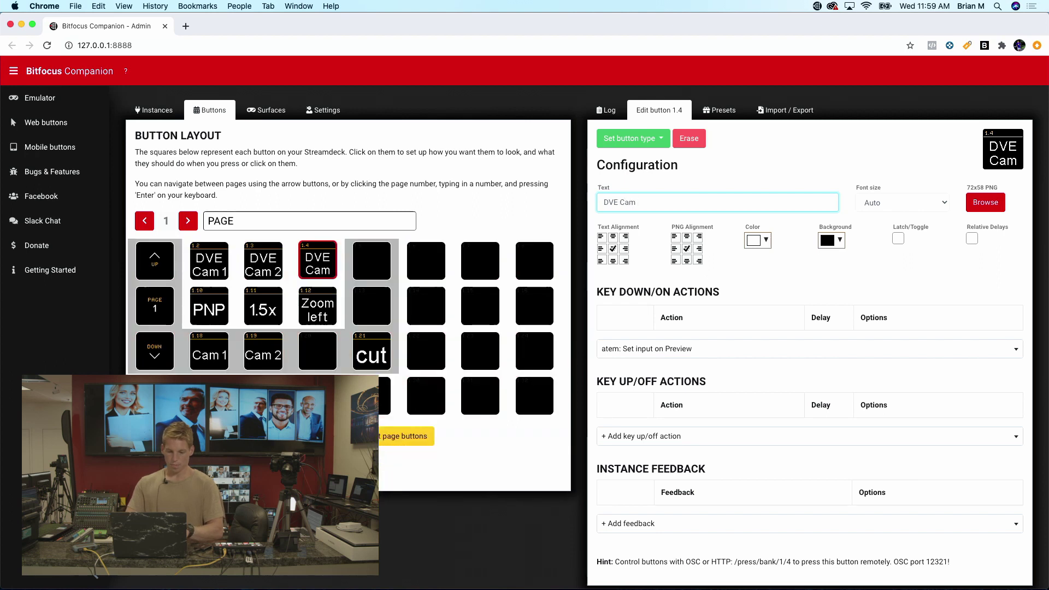
- Add an 'atem: Run MACRO' action set to Macro 6 and test it
left_click(934, 356)
scroll(903, 415, "down", 15)
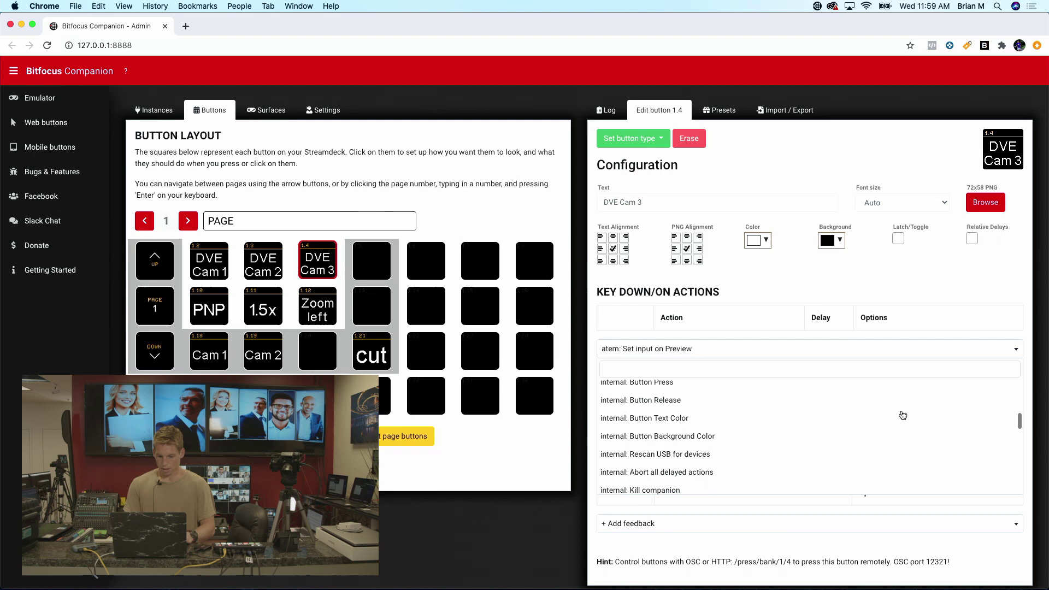
scroll(902, 415, "down", 5)
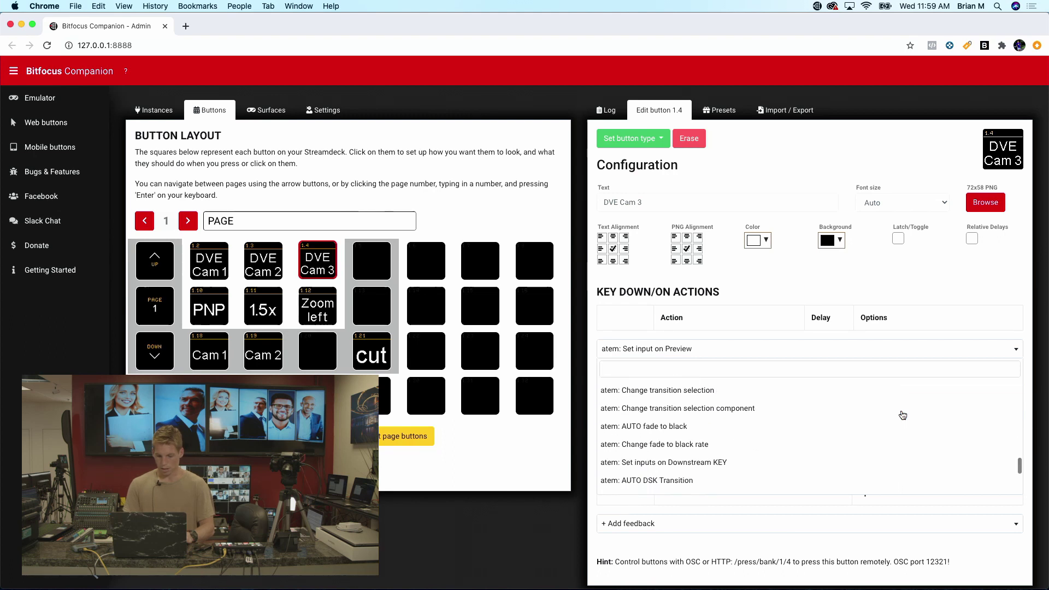
scroll(902, 415, "down", 1)
left_click(803, 484)
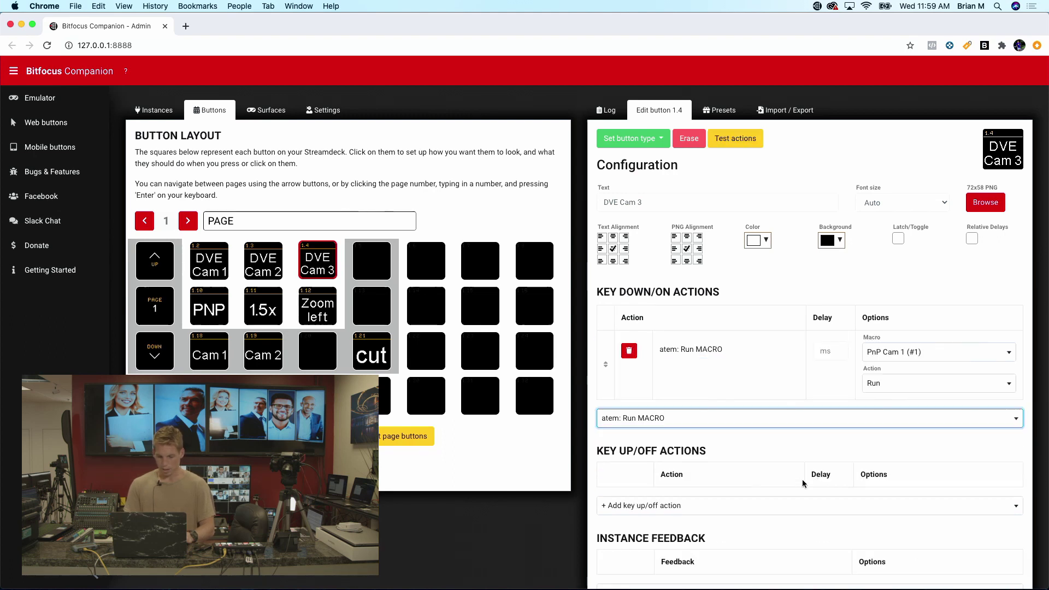
left_click(982, 356)
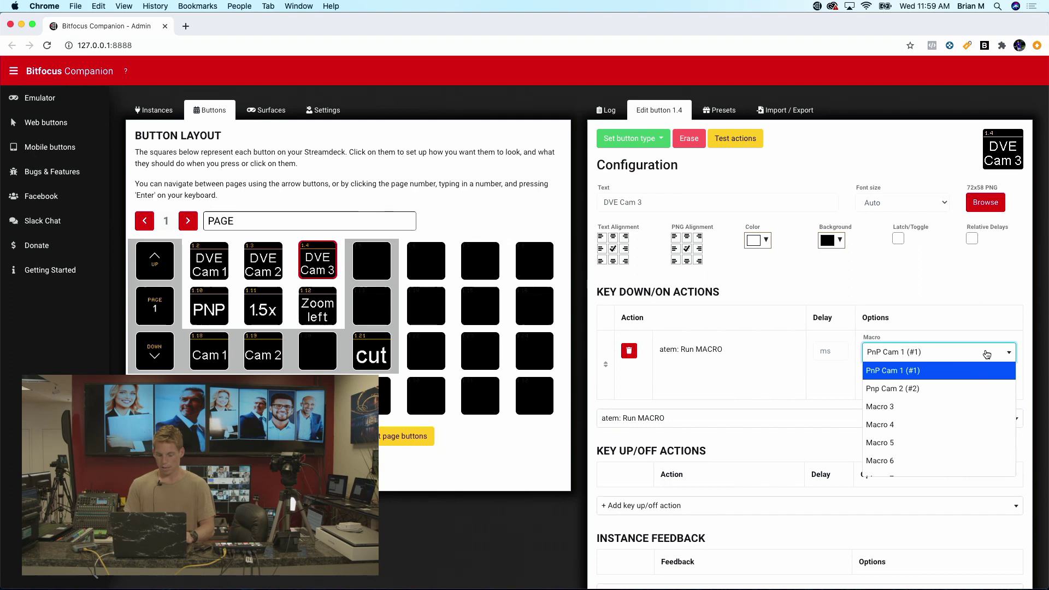
left_click(945, 461)
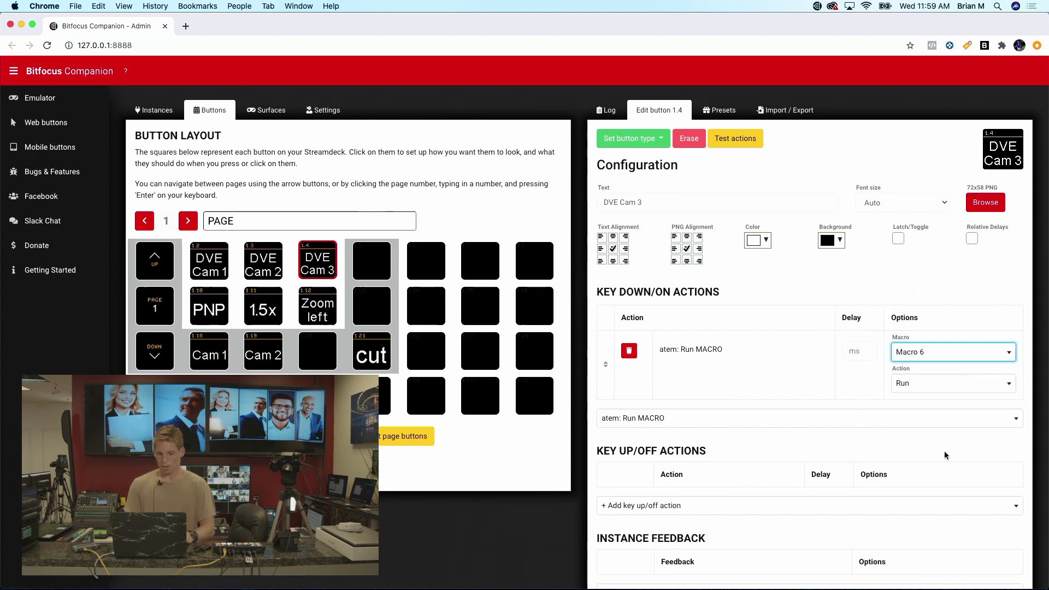
left_click(743, 144)
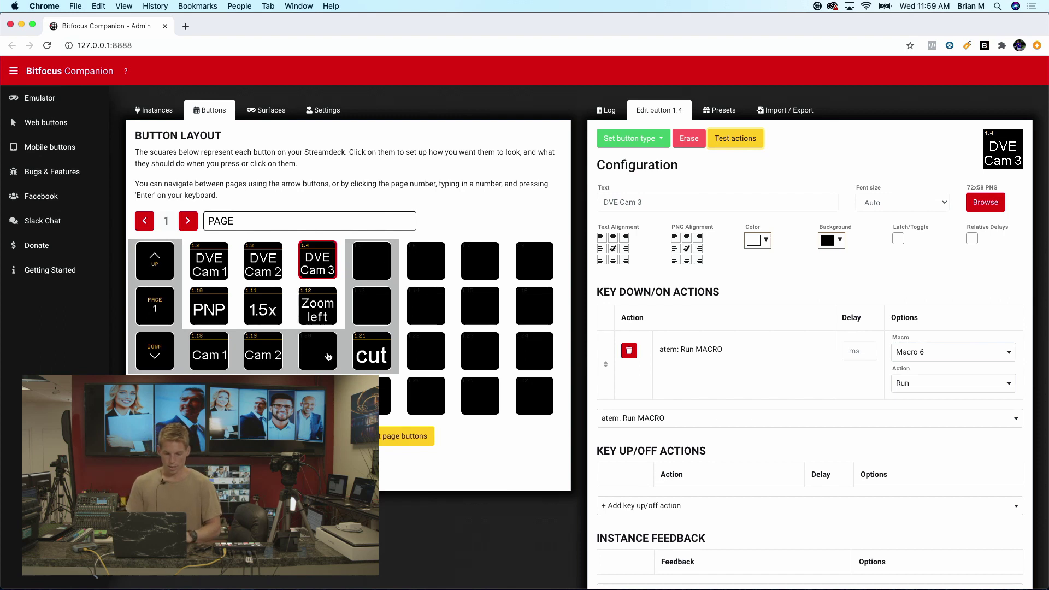
- Review the DVE Cam 1, 2 and 3 buttons, test-firing DVE Cam 2 and DVE Cam 1
left_click(206, 266)
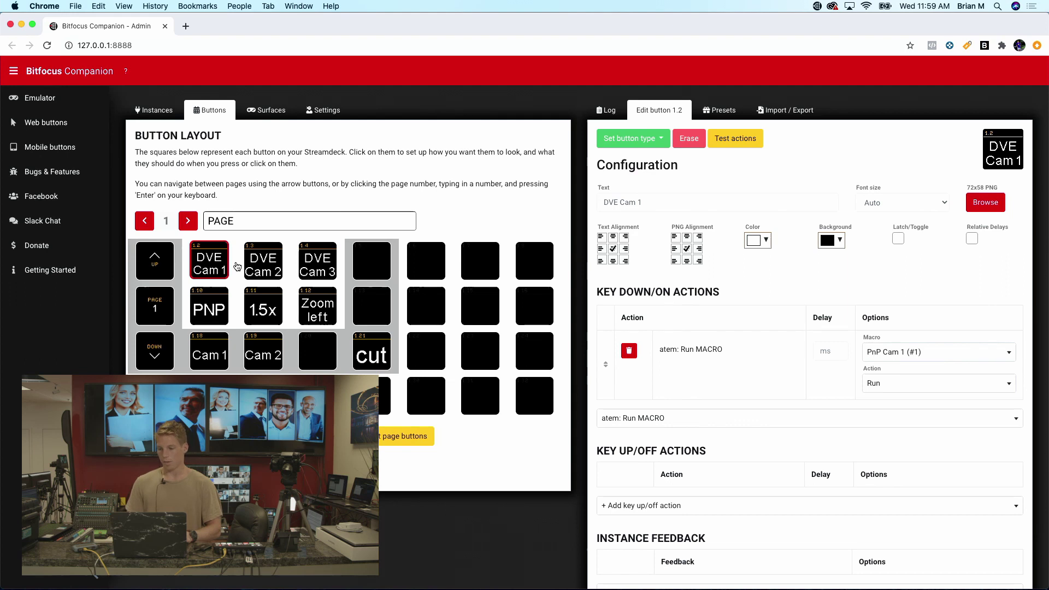
left_click(262, 265)
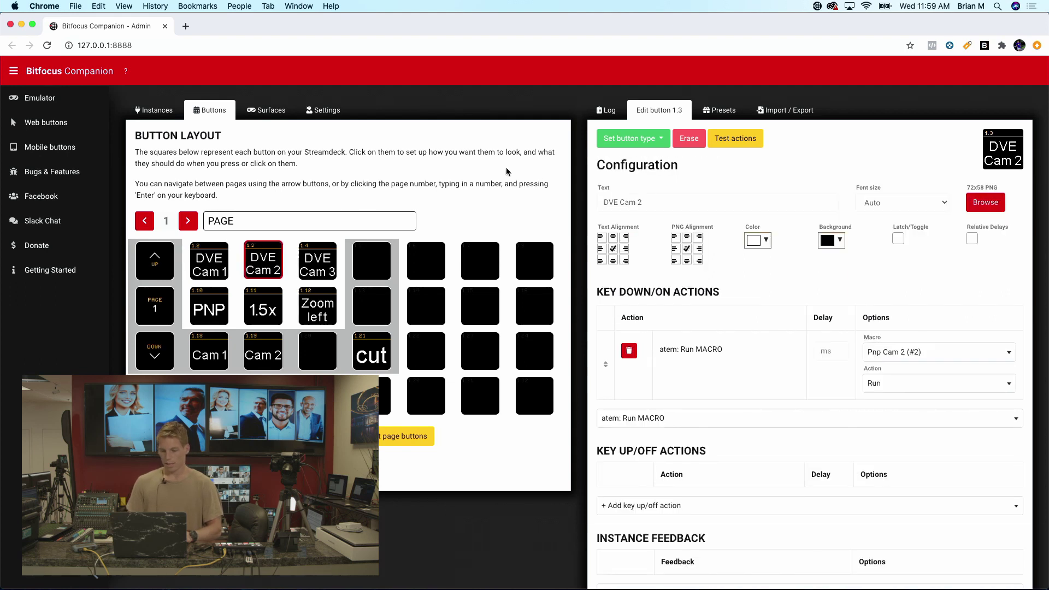
left_click(733, 144)
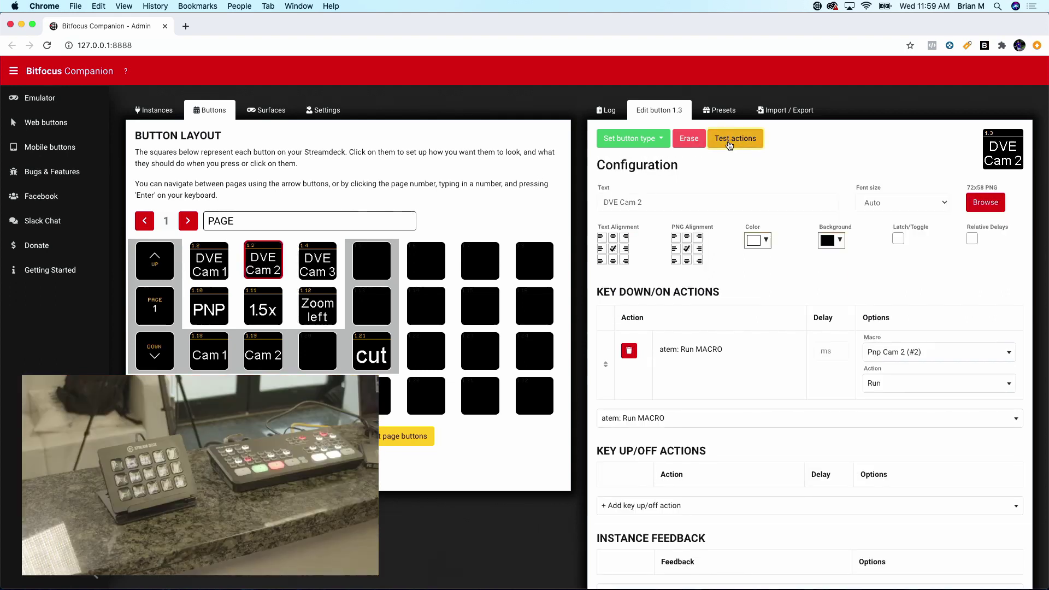
left_click(312, 264)
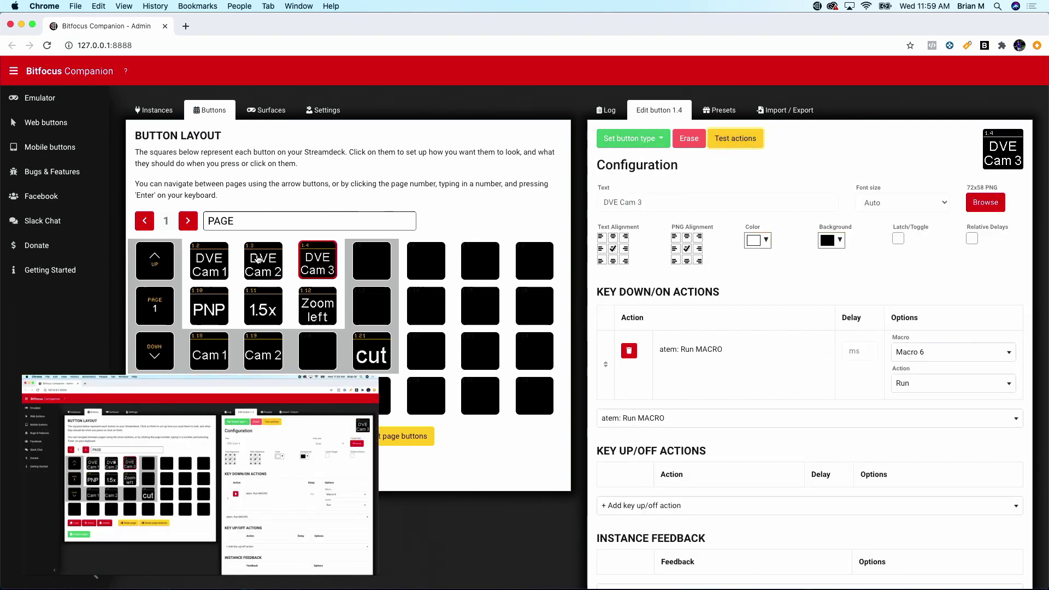
left_click(200, 264)
left_click(741, 143)
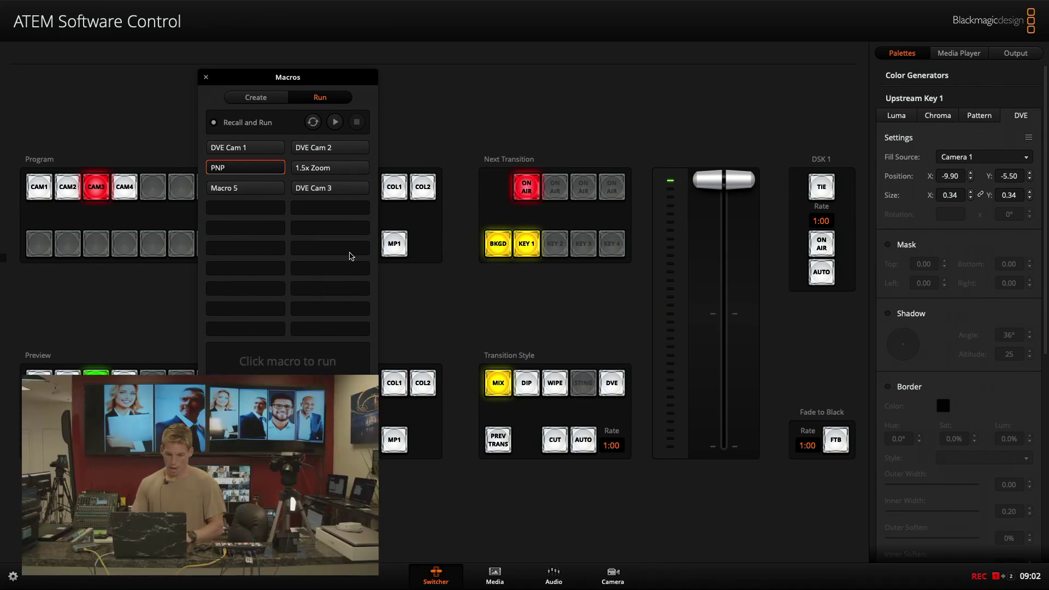
- Switch the Macros window to the Create tab
left_click(268, 99)
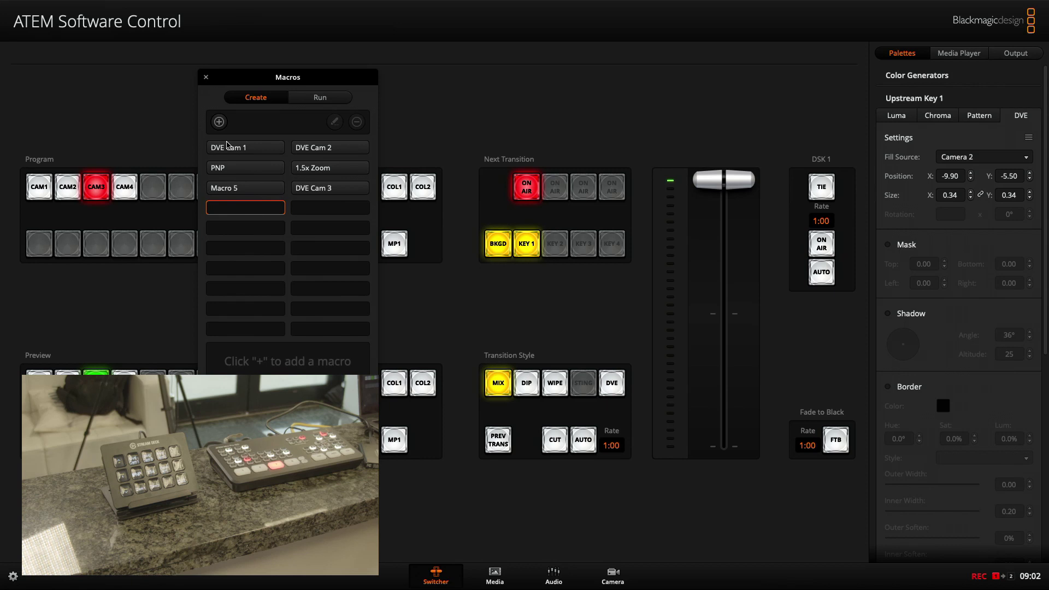
- Add a new macro named 'Zoom' and start recording it
left_click(219, 122)
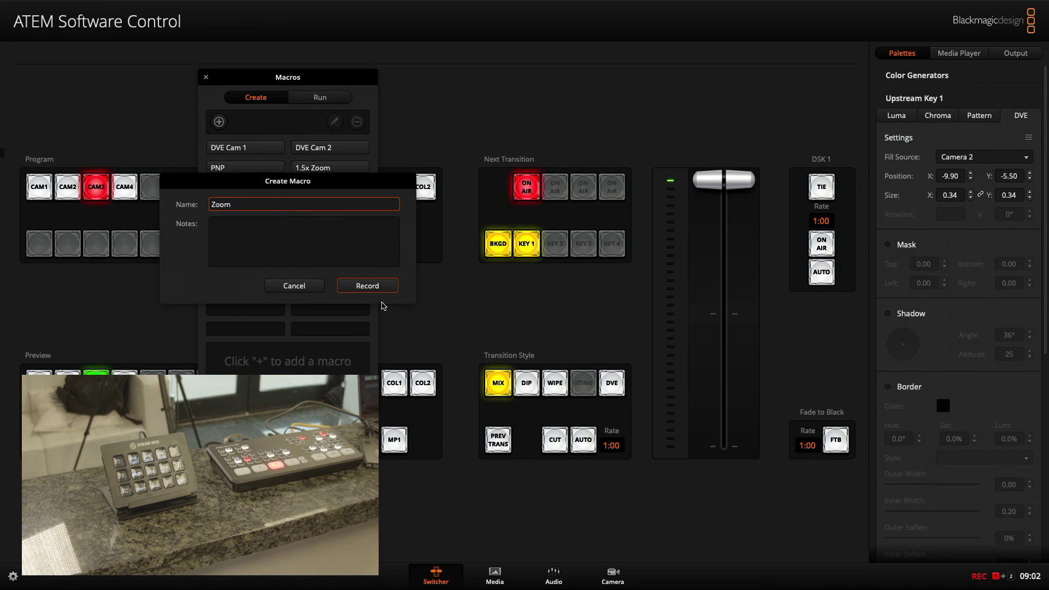
left_click(375, 286)
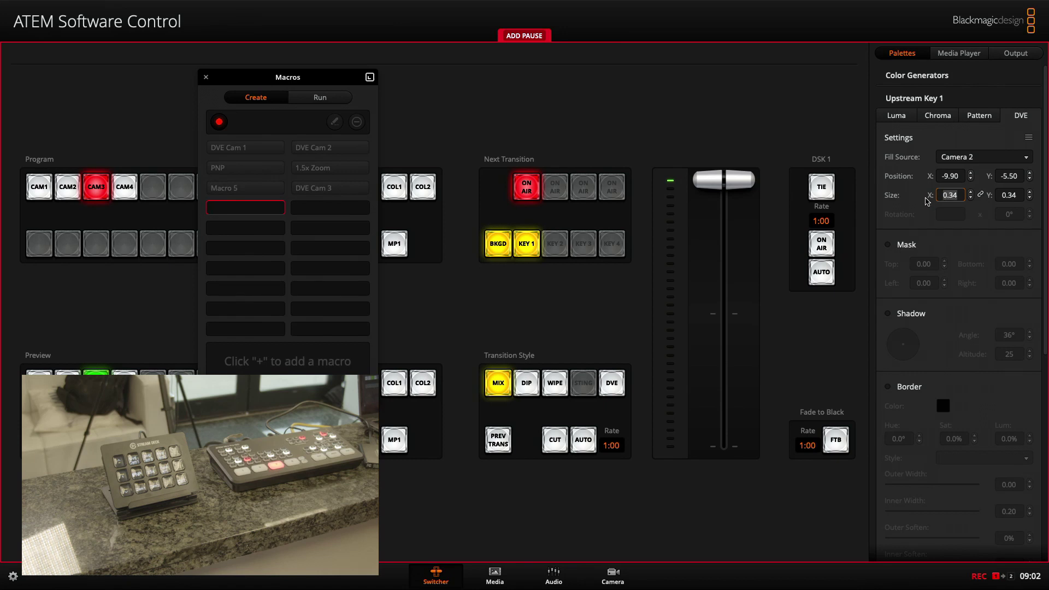
- Enlarge Upstream Key 1's picture from size 0.34 toward 1.21 and adjust its position
left_click_drag(928, 196, 1046, 200)
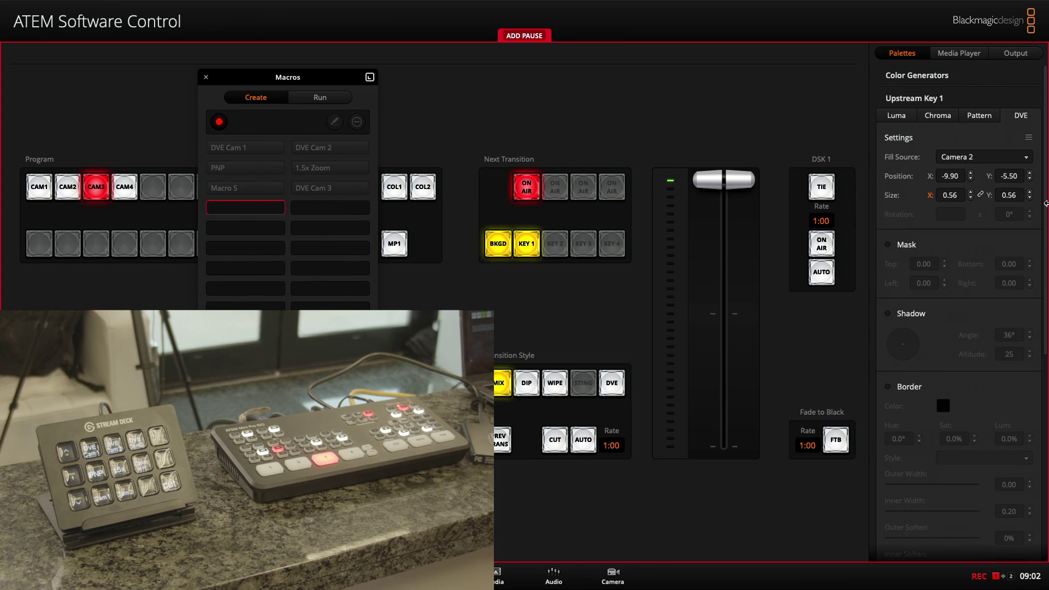
left_click_drag(928, 196, 993, 192)
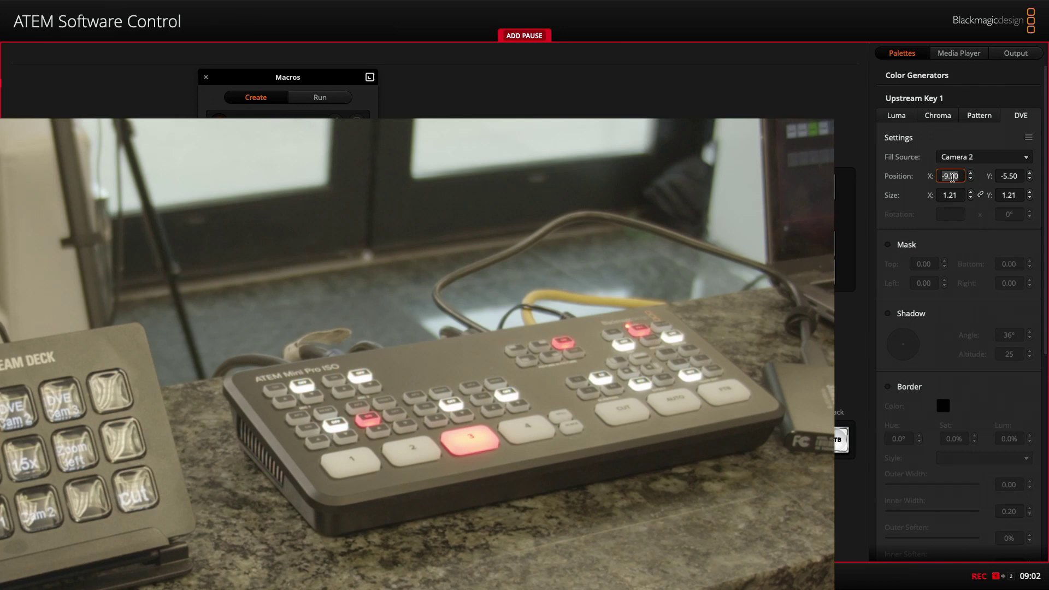
left_click_drag(990, 174, 1000, 174)
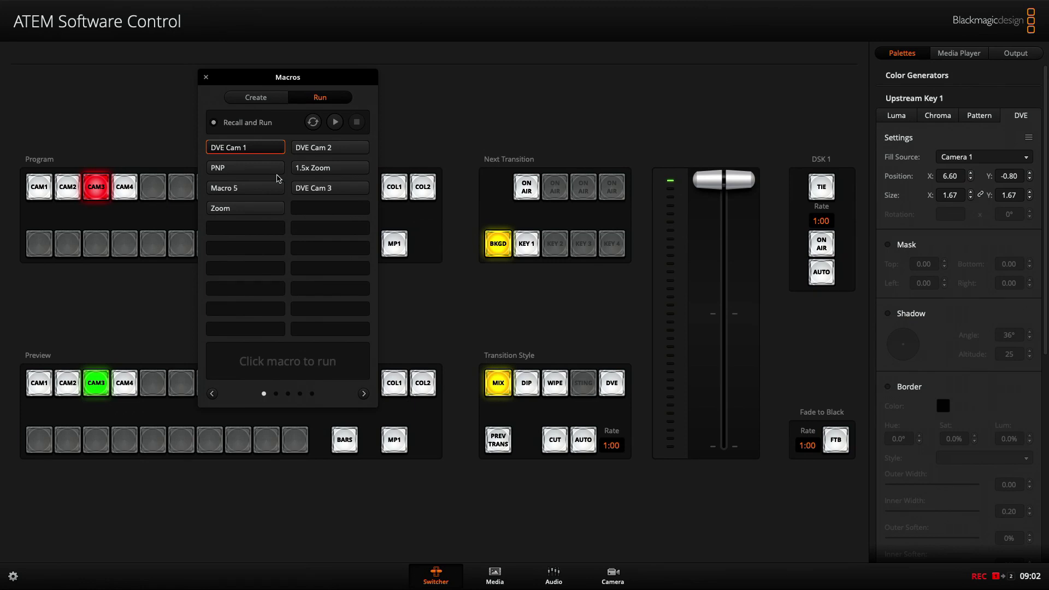
- Run the PNP macro to return Upstream Key 1 to size 0.34 at -9.90, -5.50
left_click(277, 173)
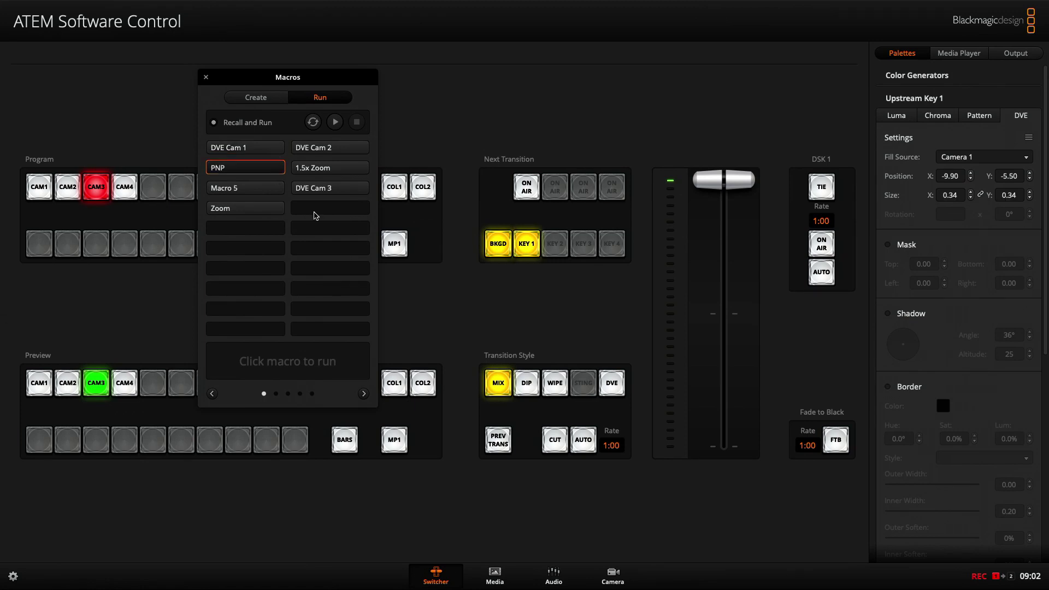
- In Companion, make button 1.13 a regular button labelled Zoom
key("ctrl+Left")
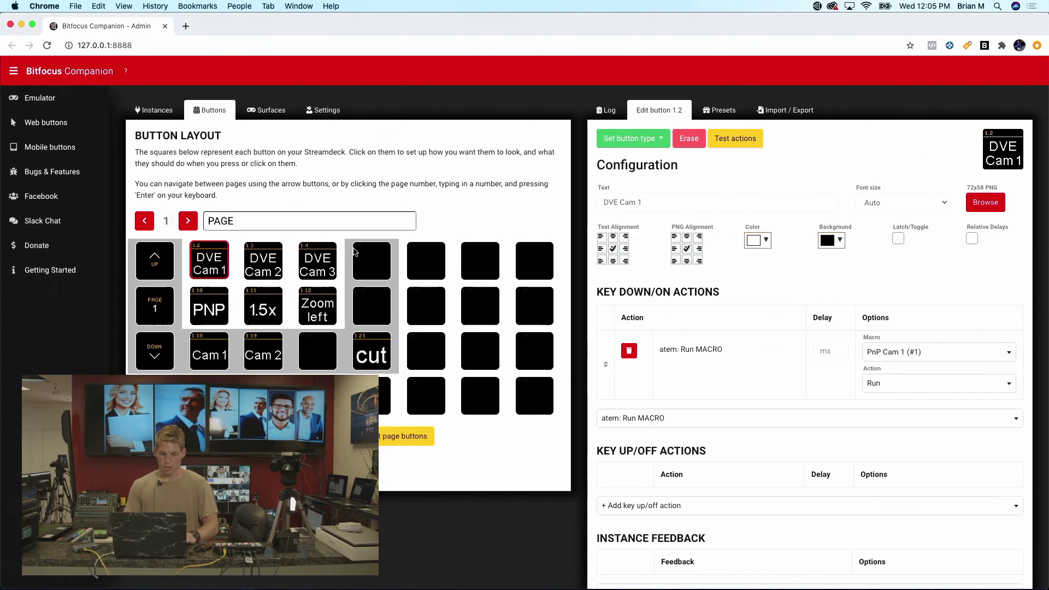
left_click(369, 308)
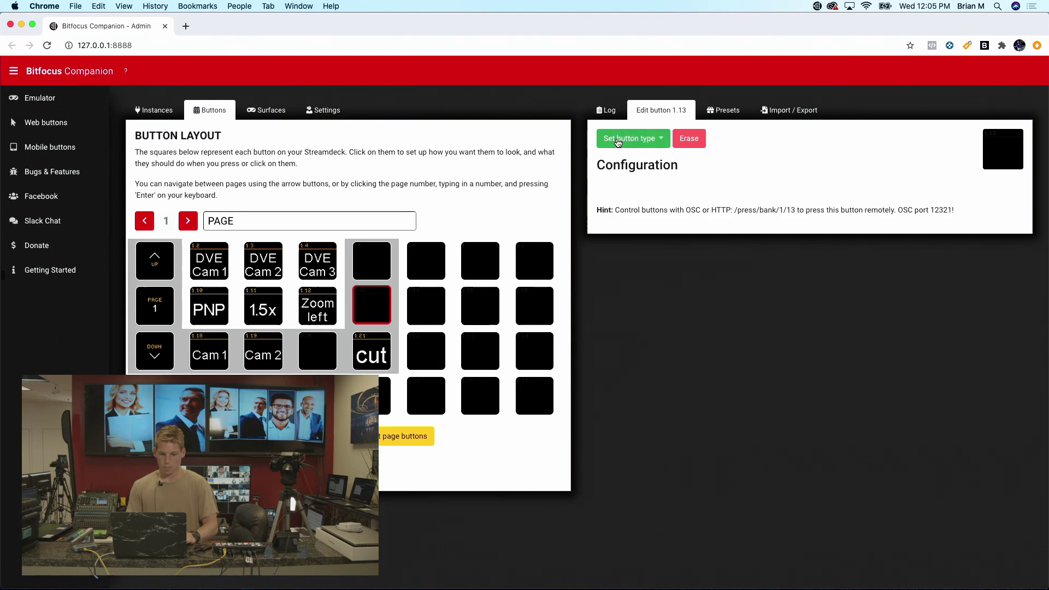
left_click(657, 142)
left_click(648, 159)
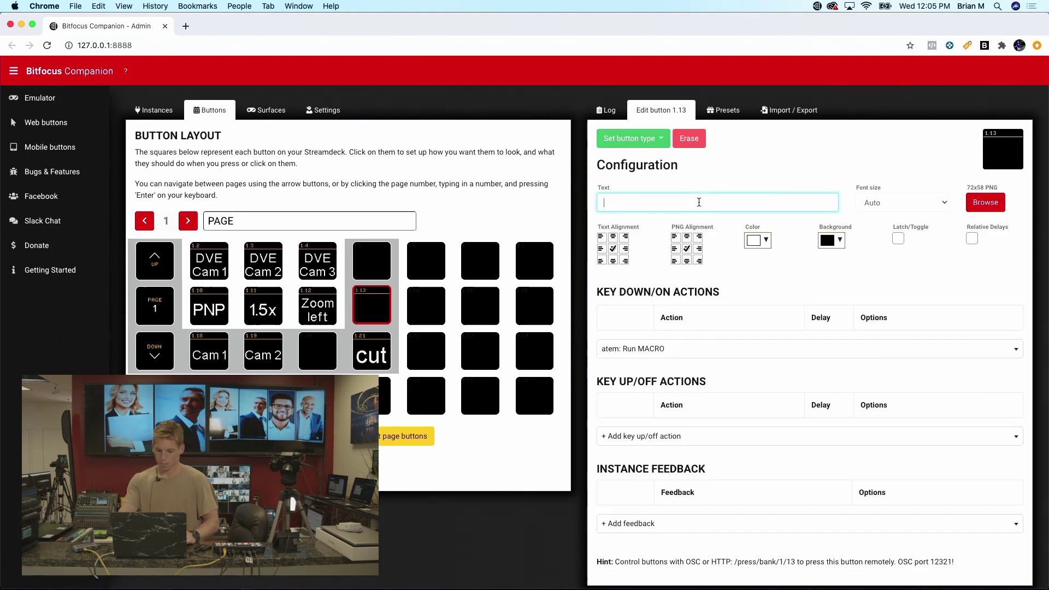
type("Zoom")
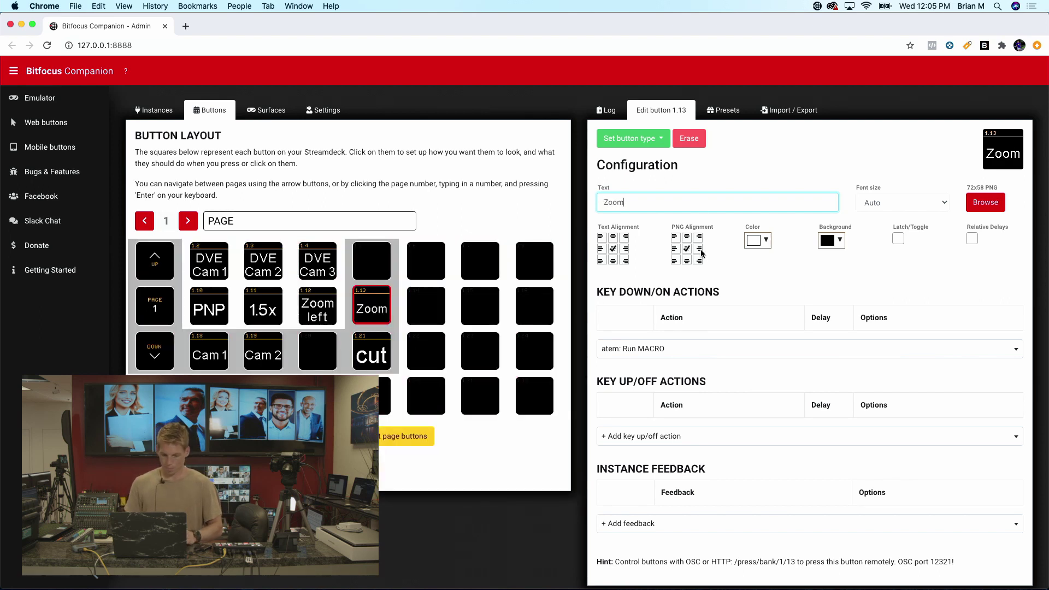
- Give button 1.13 an 'atem: Run MACRO' press action running Macro 7
left_click(825, 349)
scroll(748, 443, "down", 10)
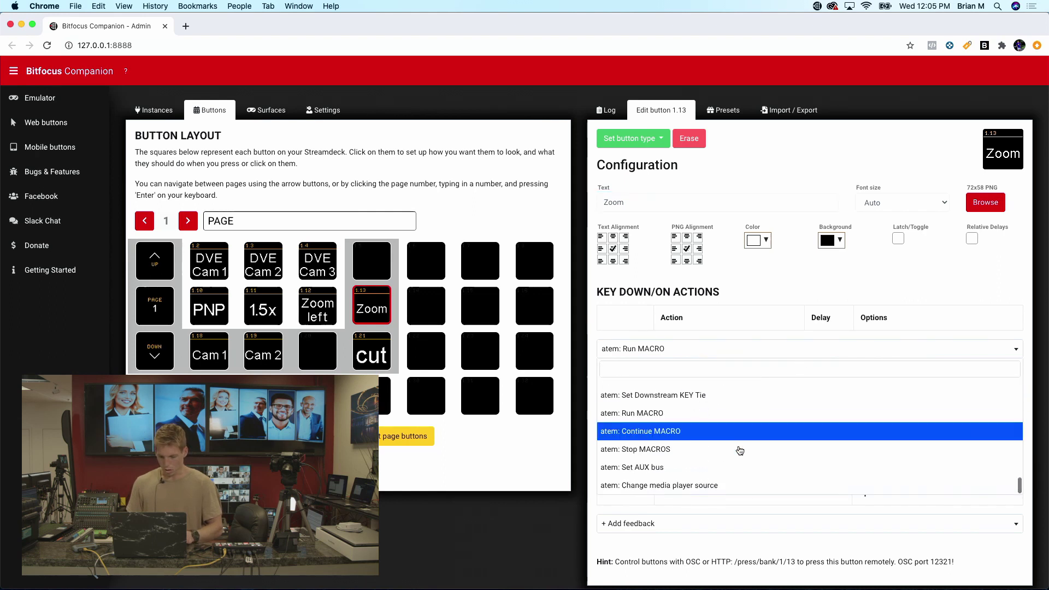
left_click(718, 414)
left_click(997, 360)
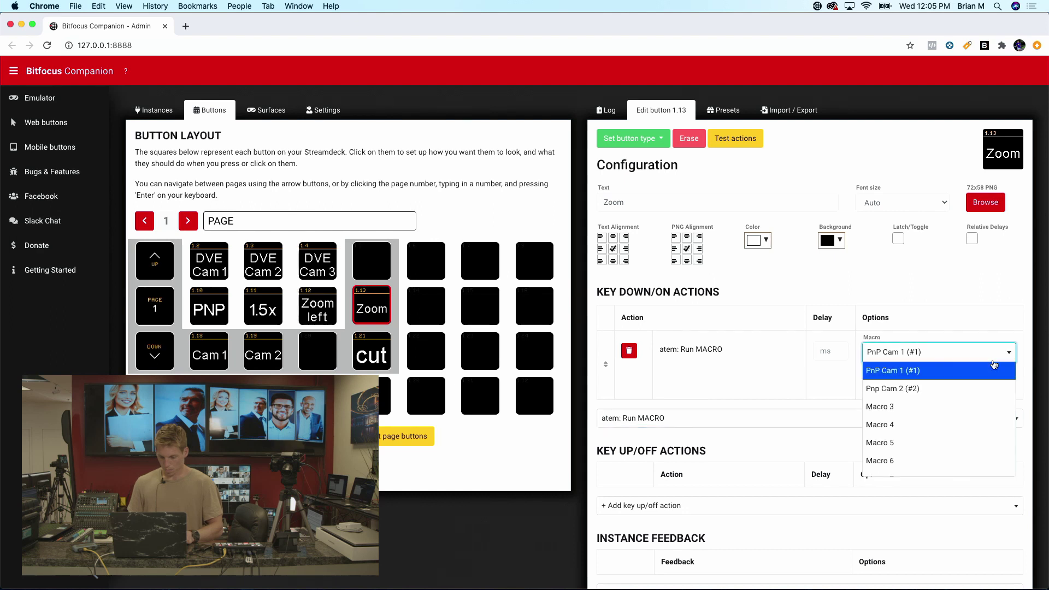
scroll(957, 468, "down", 2)
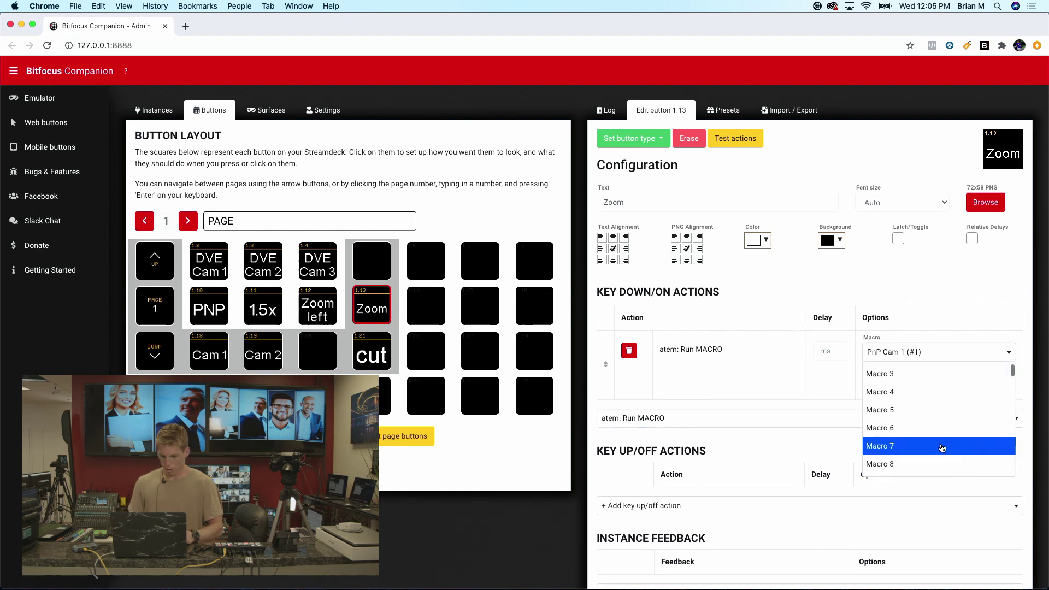
left_click(941, 446)
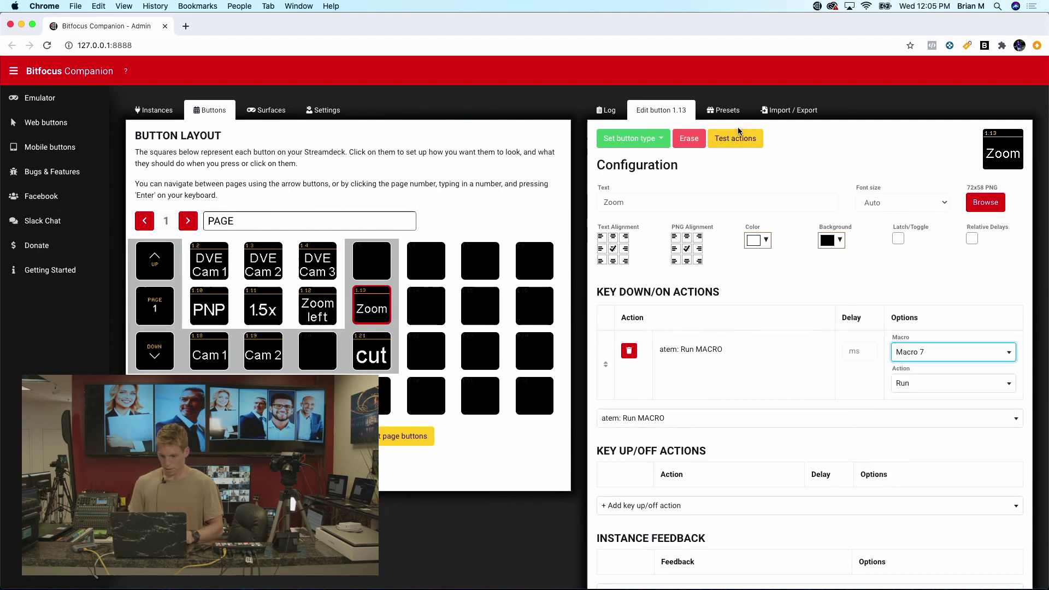